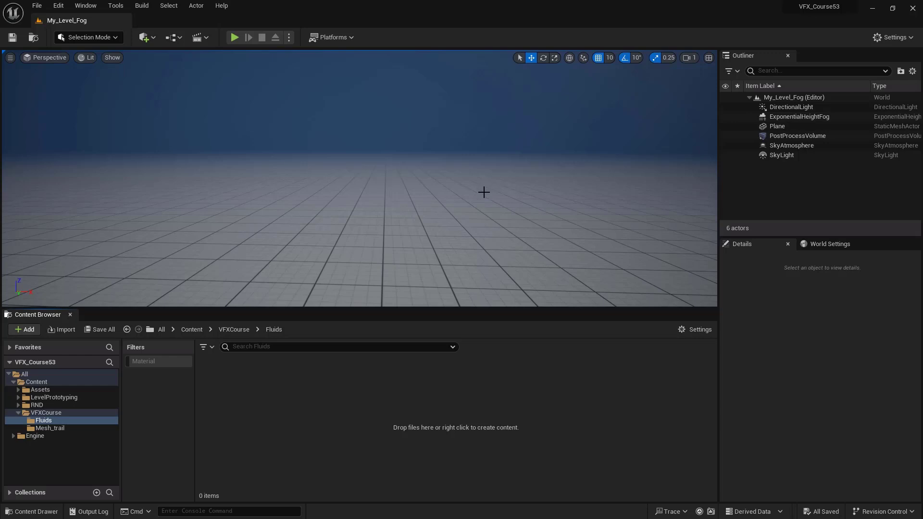
- Search the project's plugins for "fluid" and check whether the NiagaraFluids plugin is enabled
{"action": "left_click", "coordinate": [59, 7]}
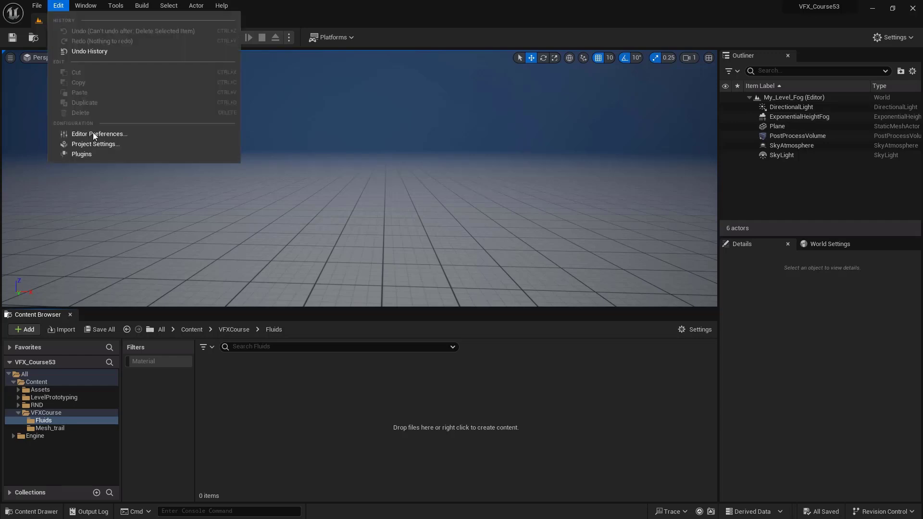
{"action": "left_click", "coordinate": [96, 155]}
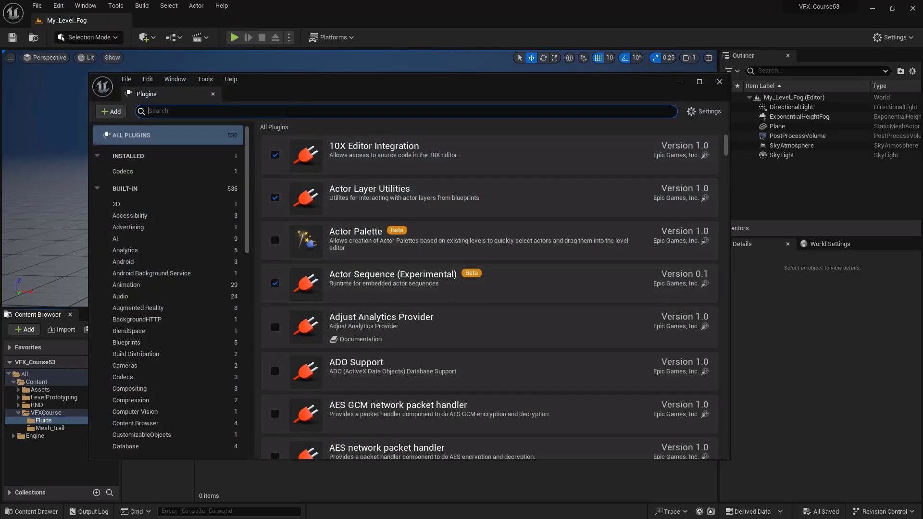
{"action": "type", "text": "fl"}
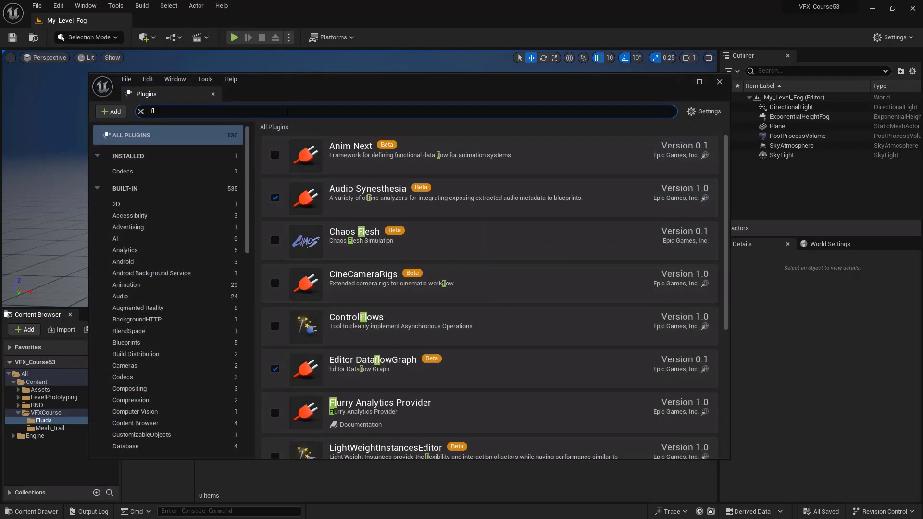
{"action": "type", "text": "uid"}
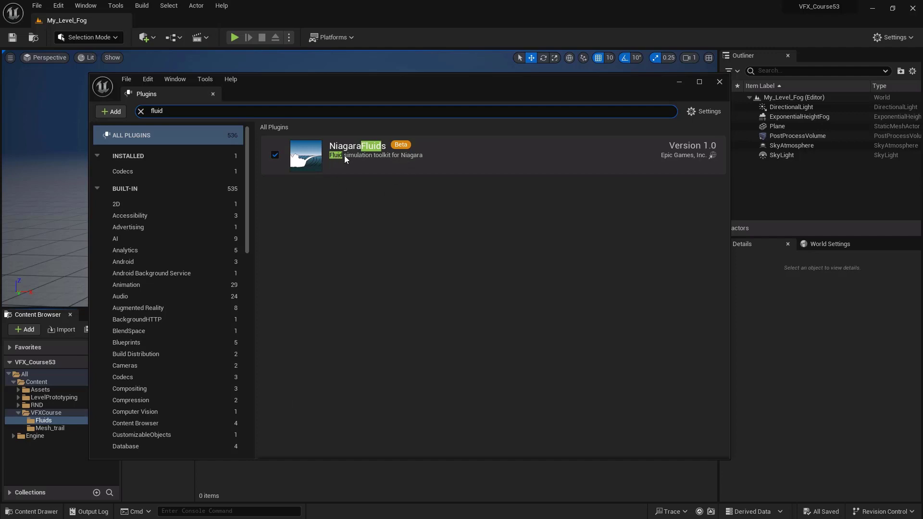
{"action": "mouse_move", "coordinate": [401, 148]}
{"action": "left_click", "coordinate": [719, 82]}
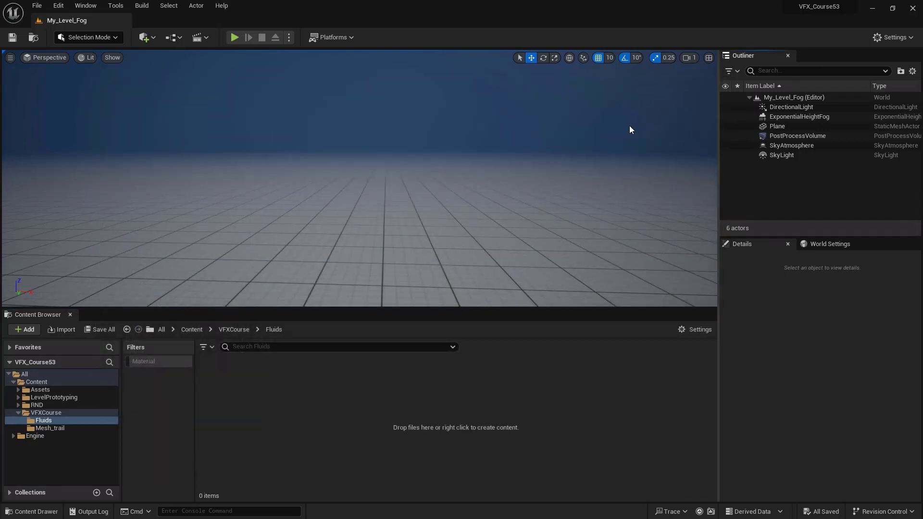
- Create a Niagara System in the Fluids folder from the Grid 2D Gas Smoke Fire template, keeping the default name
{"action": "right_click", "coordinate": [295, 410]}
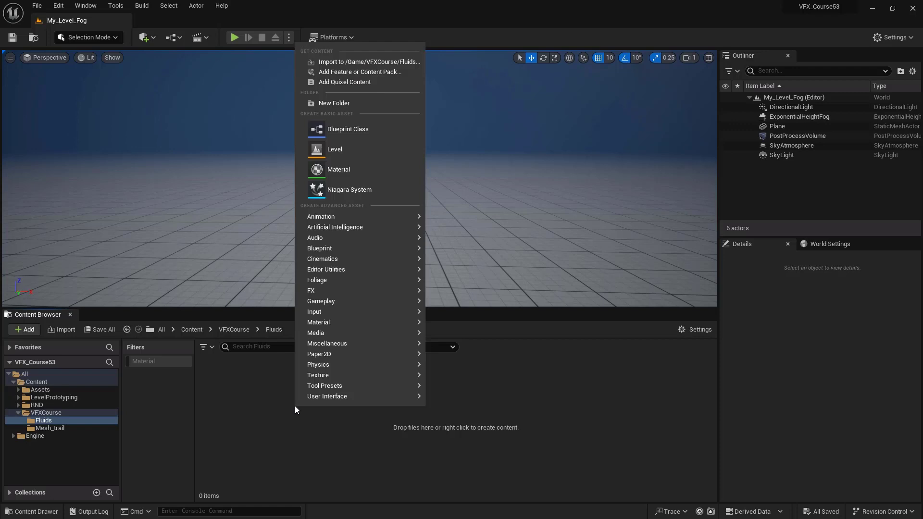
{"action": "left_click", "coordinate": [337, 191]}
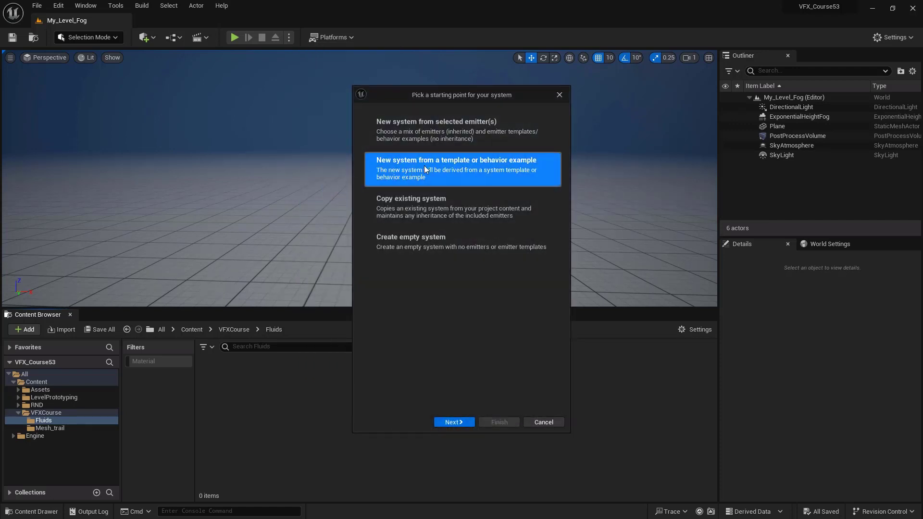
{"action": "left_click", "coordinate": [454, 421]}
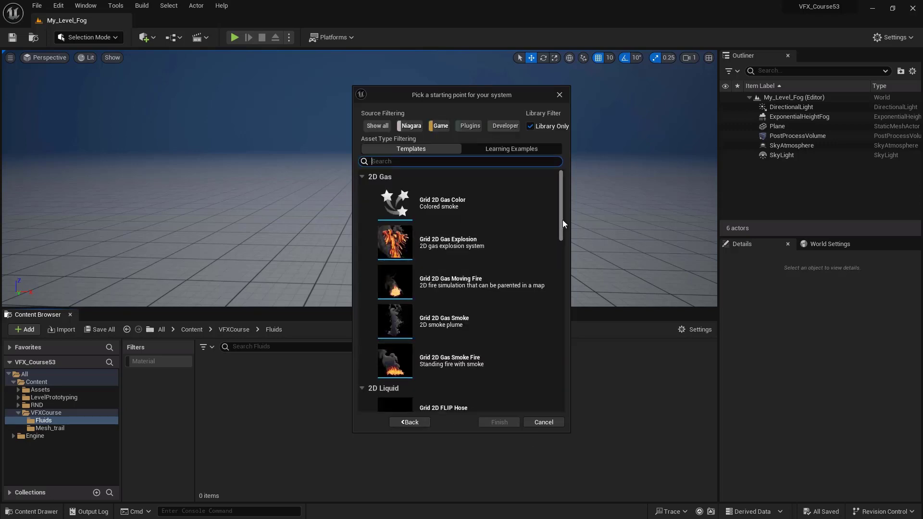
{"action": "left_click_drag", "start_coordinate": [562, 220], "coordinate": [537, 184]}
{"action": "scroll", "coordinate": [558, 241], "scroll_direction": "up", "scroll_amount": 2}
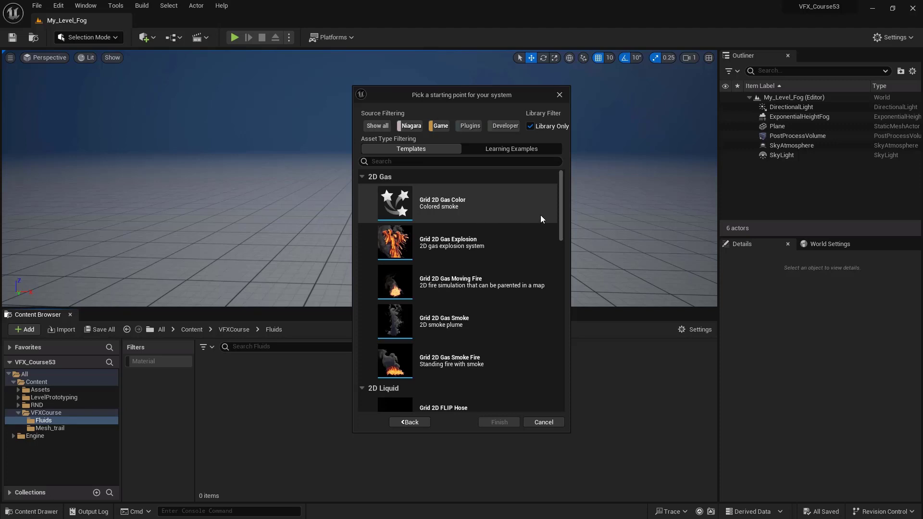
{"action": "left_click_drag", "start_coordinate": [561, 208], "coordinate": [559, 227]}
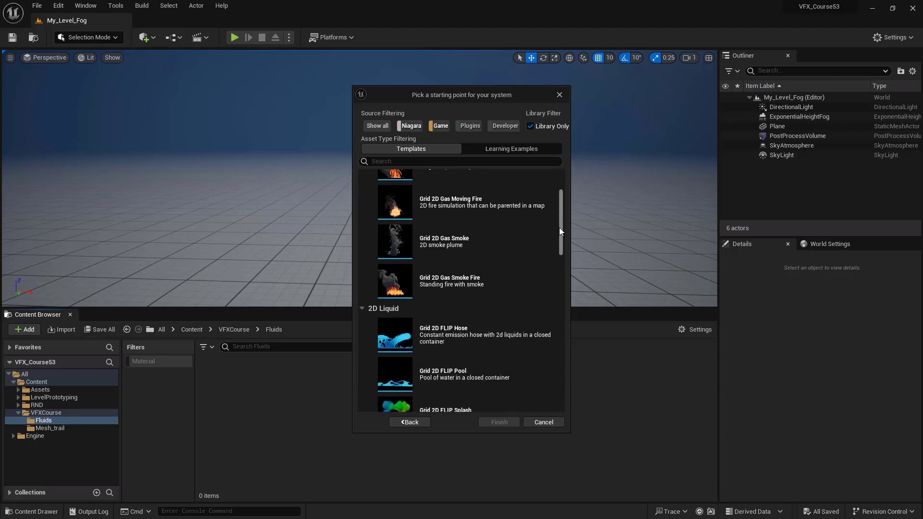
{"action": "left_click", "coordinate": [459, 280]}
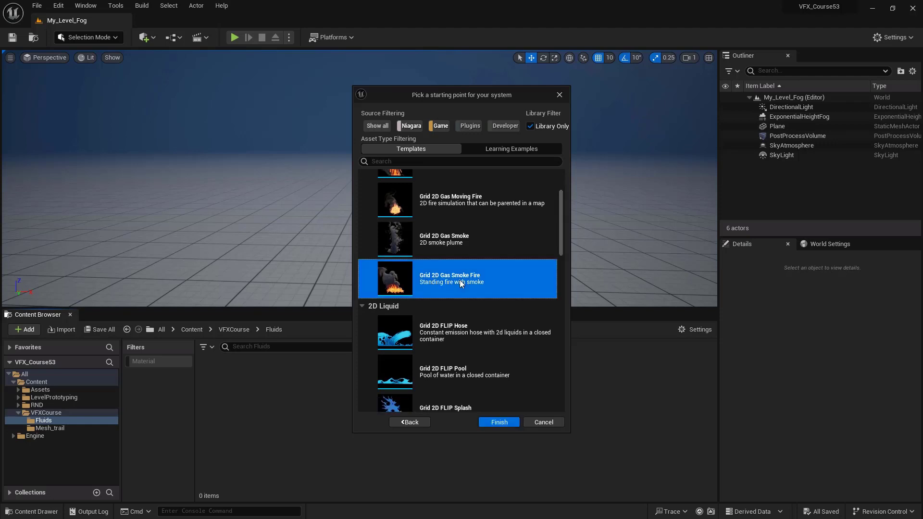
{"action": "left_click", "coordinate": [493, 422]}
{"action": "key", "text": "Return"}
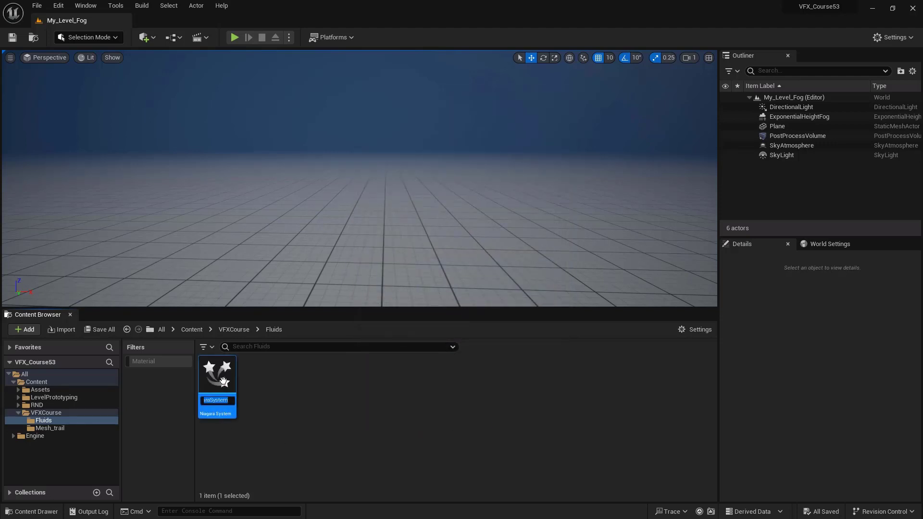
- Open the new Niagara system for editing and dock its editor beside the My_Level_Fog tab
{"action": "mouse_move", "coordinate": [223, 380]}
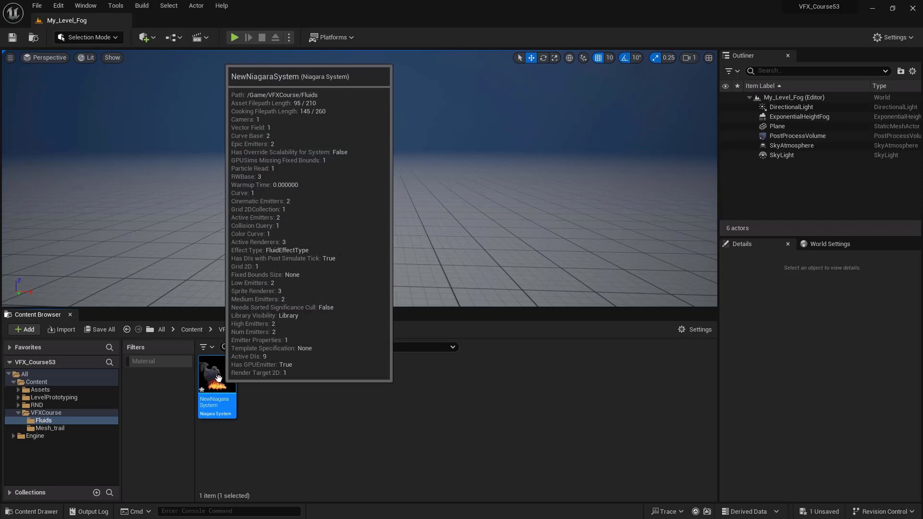
{"action": "double_click", "coordinate": [221, 381]}
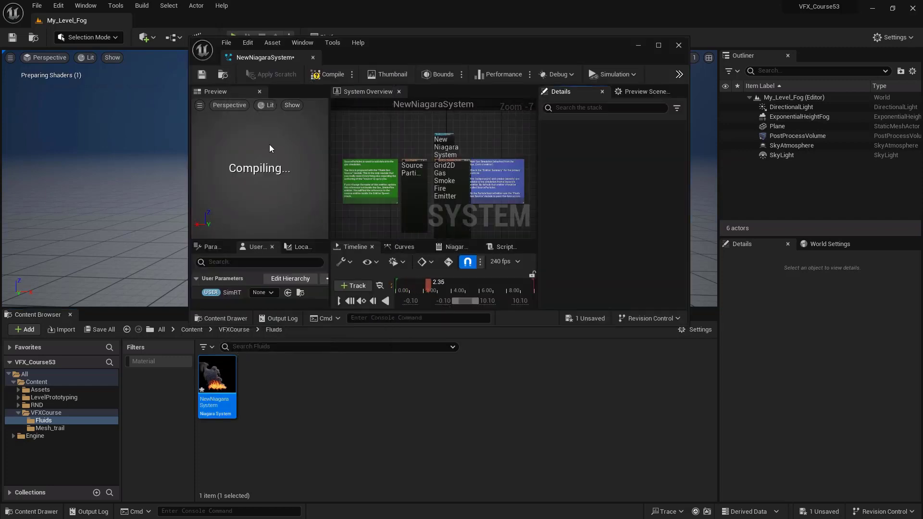
{"action": "left_click_drag", "start_coordinate": [253, 58], "coordinate": [166, 27]}
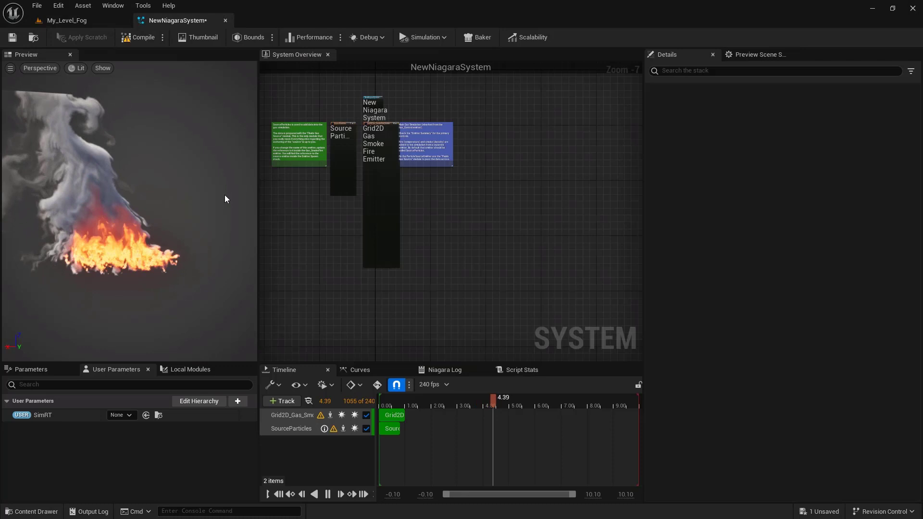
- Examine the properties of Grid2D_Gas_SmokeFire_Emitter and of the SourceParticles emitter in the system overview
{"action": "scroll", "coordinate": [392, 246], "scroll_direction": "up", "scroll_amount": 3}
{"action": "right_click_drag", "start_coordinate": [396, 245], "coordinate": [309, 297]}
{"action": "left_click", "coordinate": [386, 130]}
{"action": "left_click", "coordinate": [478, 137]}
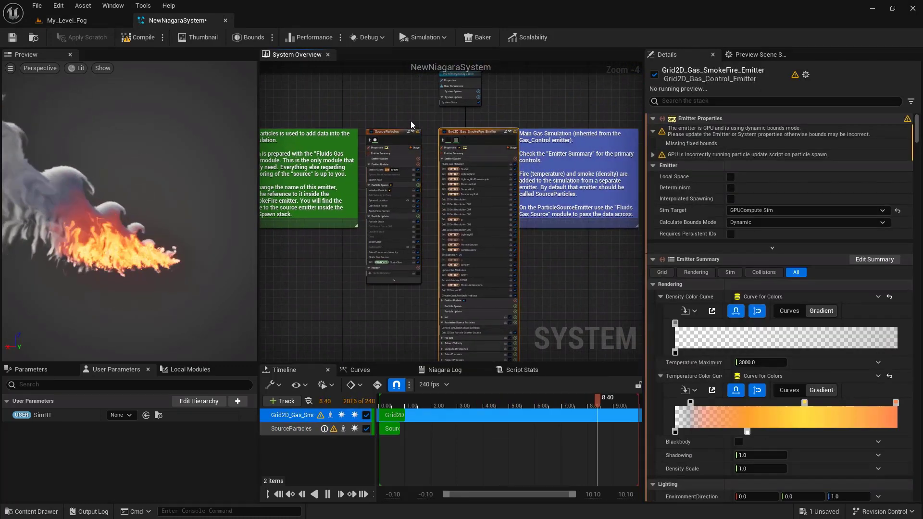
{"action": "scroll", "coordinate": [410, 120], "scroll_direction": "up", "scroll_amount": 3}
{"action": "right_click_drag", "start_coordinate": [459, 125], "coordinate": [469, 104]}
{"action": "left_click", "coordinate": [437, 134]}
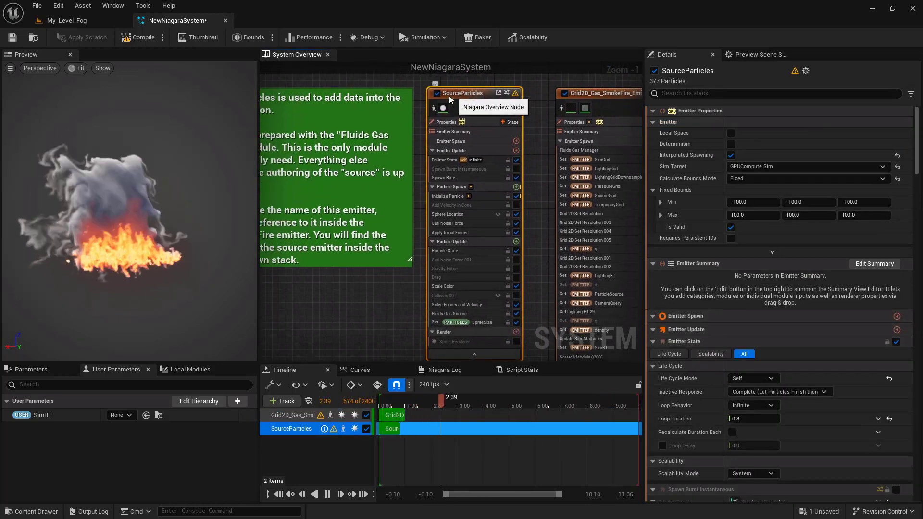
- Enable the Sprite Renderer of SourceParticles and disable Grid2D_Gas_SmokeFire_Emitter to preview only the source particles
{"action": "right_click_drag", "start_coordinate": [339, 310], "coordinate": [322, 278]}
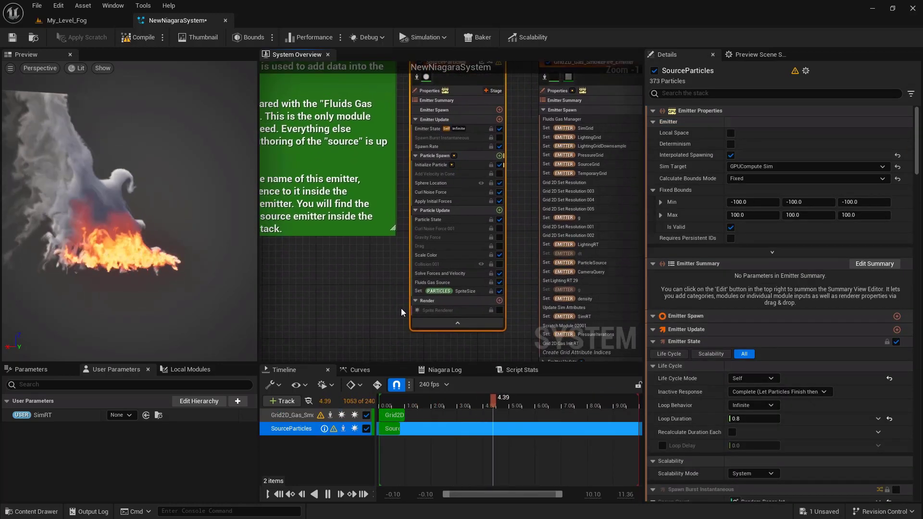
{"action": "left_click", "coordinate": [500, 310]}
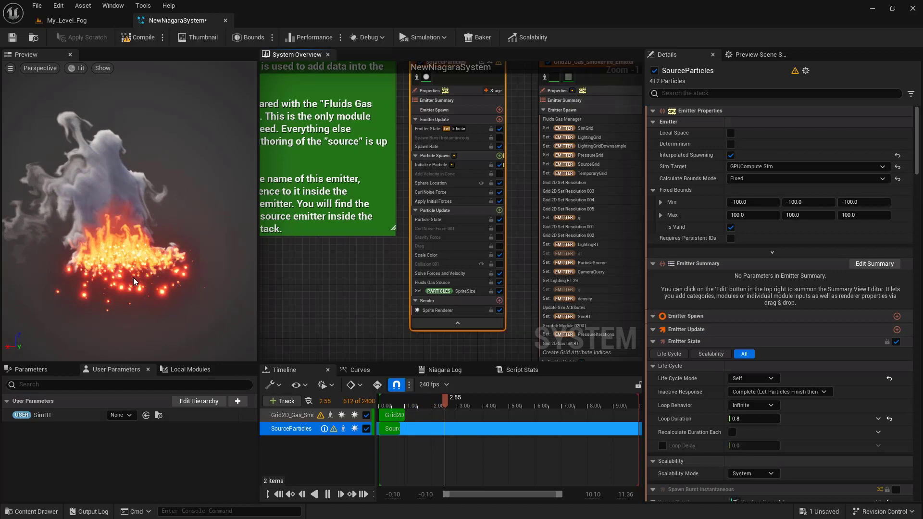
{"action": "right_click_drag", "start_coordinate": [520, 172], "coordinate": [468, 218]}
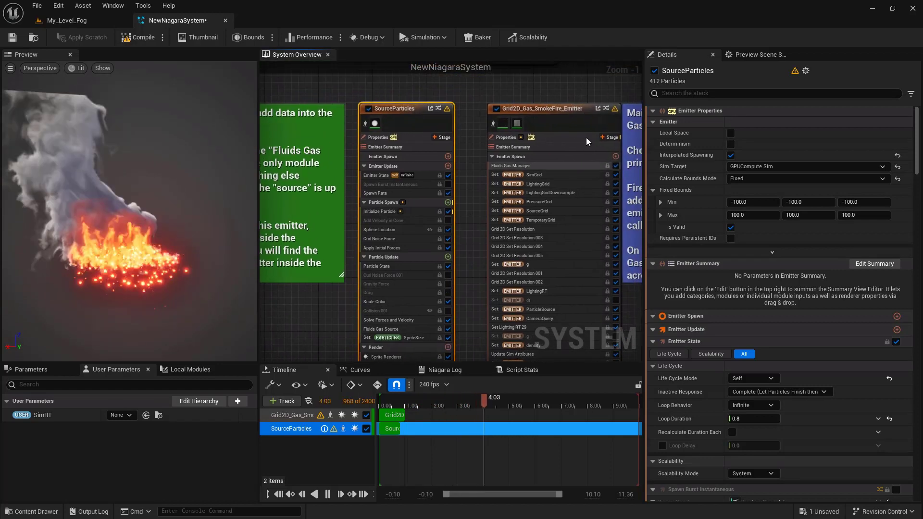
{"action": "left_click", "coordinate": [496, 109]}
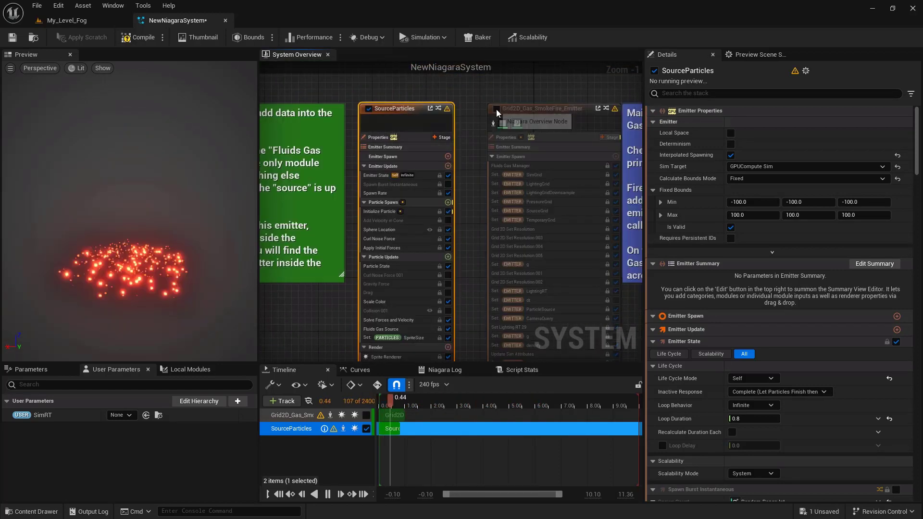
{"action": "left_click", "coordinate": [159, 275]}
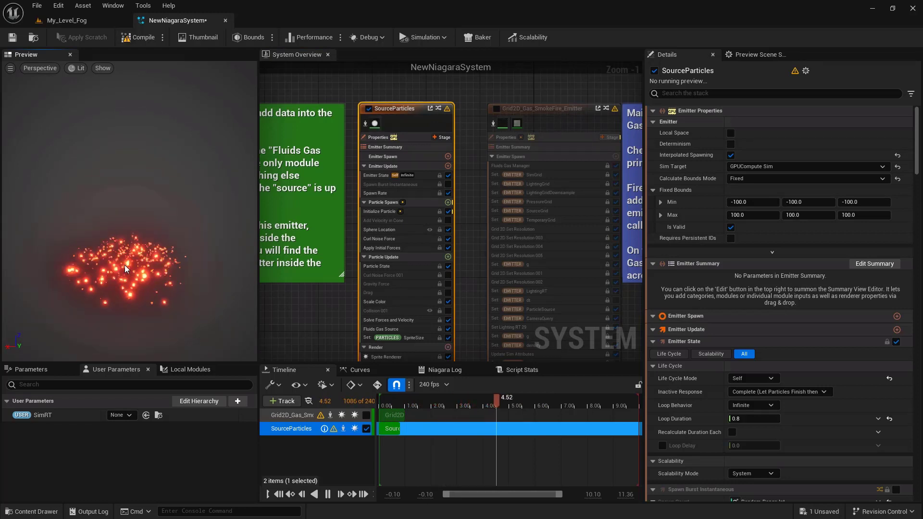
- Re-enable Grid2D_Gas_SmokeFire_Emitter and disable the Sprite Renderer of SourceParticles again
{"action": "left_click", "coordinate": [496, 111]}
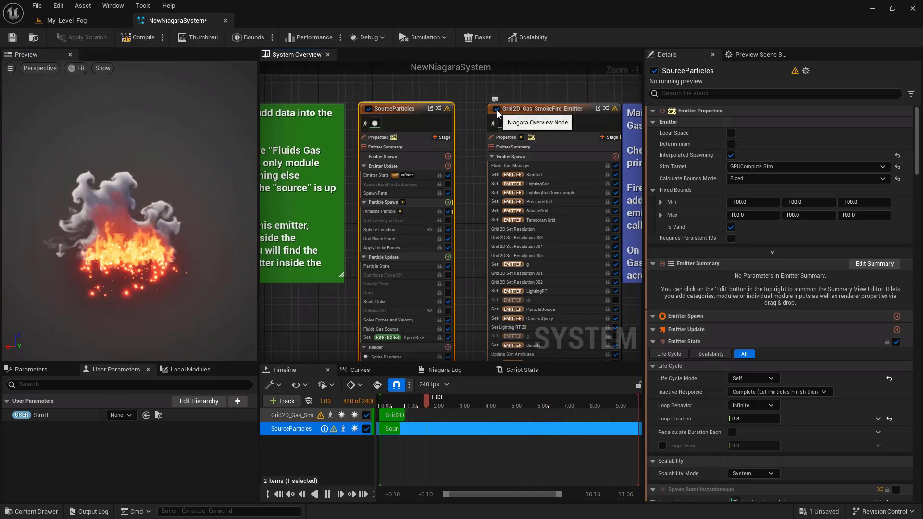
{"action": "right_click_drag", "start_coordinate": [466, 206], "coordinate": [473, 182]}
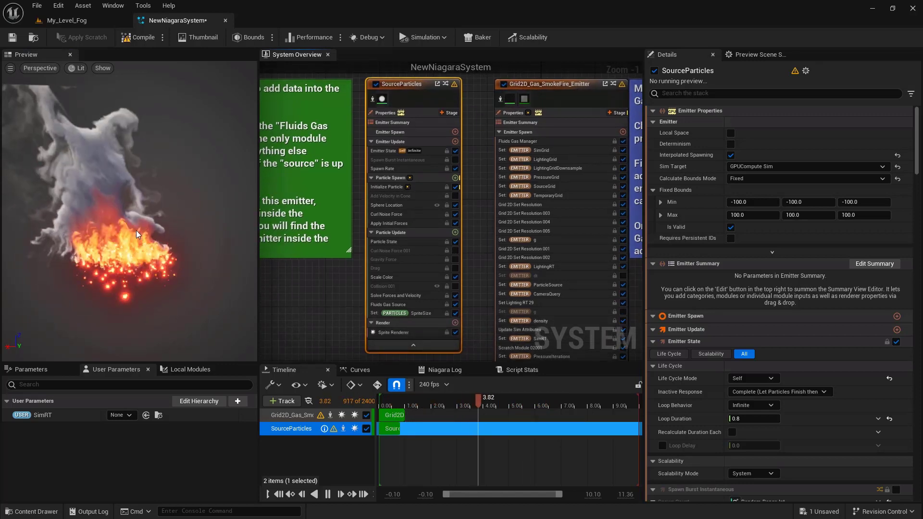
{"action": "left_click", "coordinate": [454, 332]}
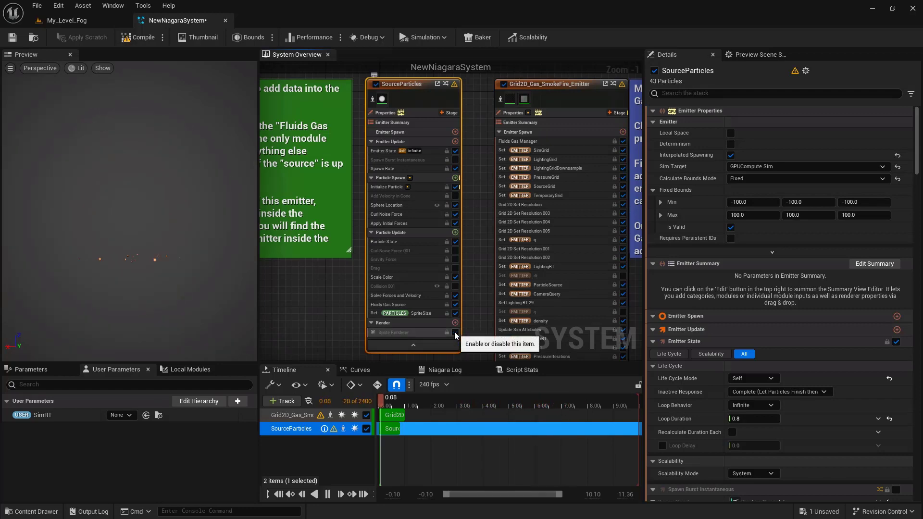
{"action": "right_click_drag", "start_coordinate": [332, 333], "coordinate": [362, 324]}
{"action": "scroll", "coordinate": [362, 324], "scroll_direction": "down", "scroll_amount": 1}
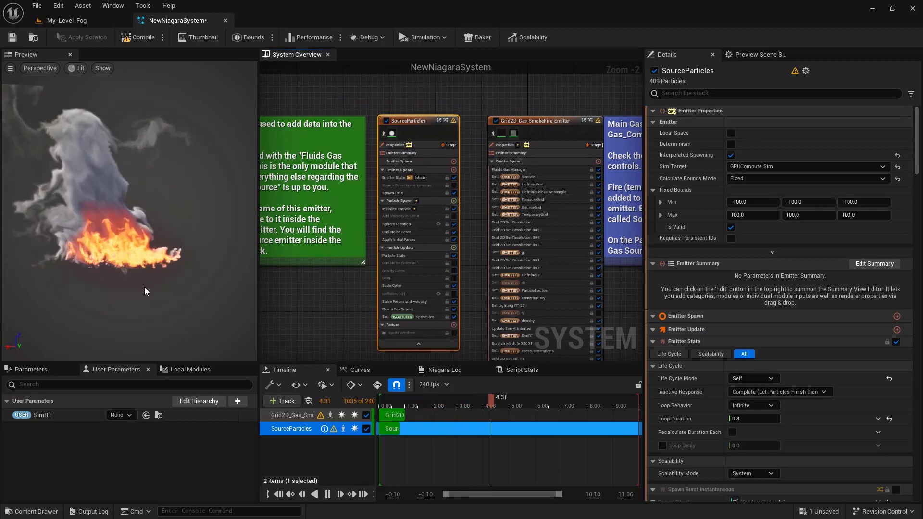
- Collapse the module stack of the Grid2D_Gas_SmokeFire_Emitter node to its emitter summary
{"action": "left_click_drag", "start_coordinate": [520, 95], "coordinate": [527, 115]}
{"action": "left_click", "coordinate": [529, 118]}
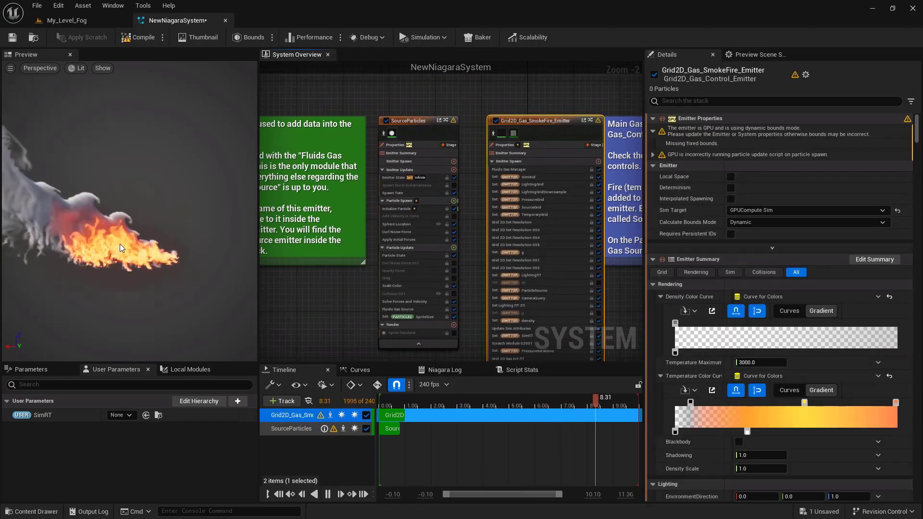
{"action": "right_click_drag", "start_coordinate": [474, 234], "coordinate": [416, 161]}
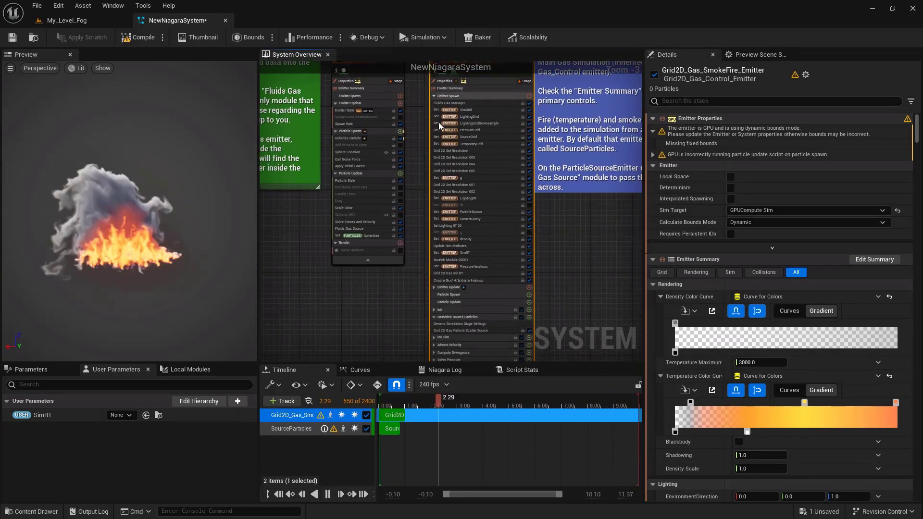
{"action": "right_click_drag", "start_coordinate": [421, 287], "coordinate": [405, 137]}
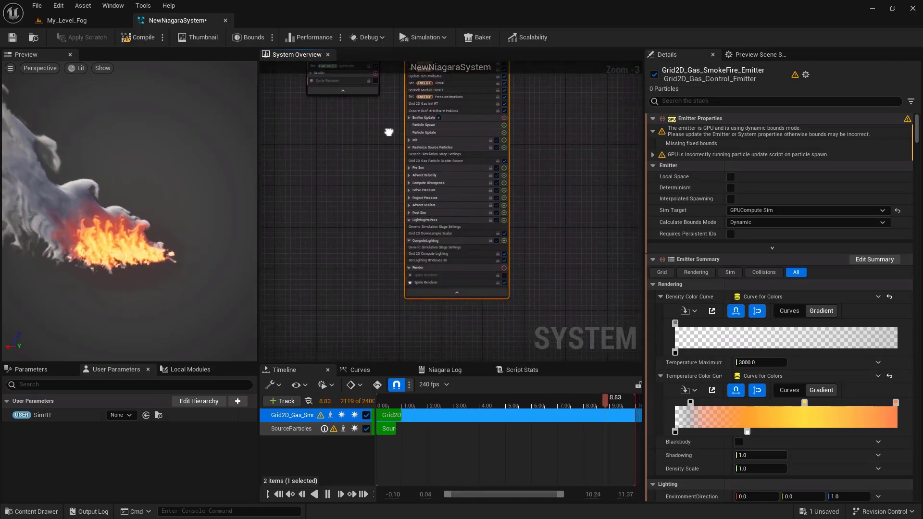
{"action": "left_click", "coordinate": [457, 292]}
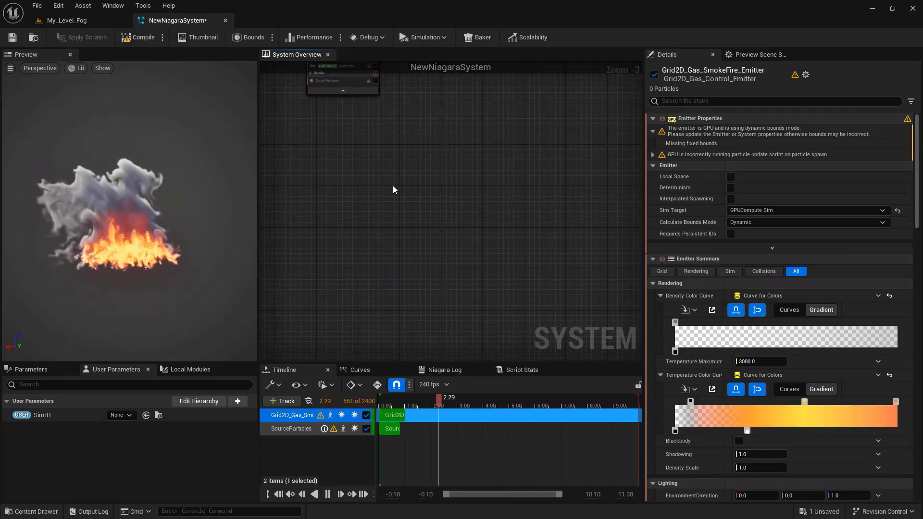
- Open the Emitter Summary of Grid2D_Gas_SmokeFire_Emitter and review its rendering, lighting and sourcing parameters
{"action": "right_click_drag", "start_coordinate": [399, 176], "coordinate": [422, 359]}
{"action": "right_click_drag", "start_coordinate": [436, 222], "coordinate": [422, 288]}
{"action": "scroll", "coordinate": [416, 268], "scroll_direction": "up", "scroll_amount": 1}
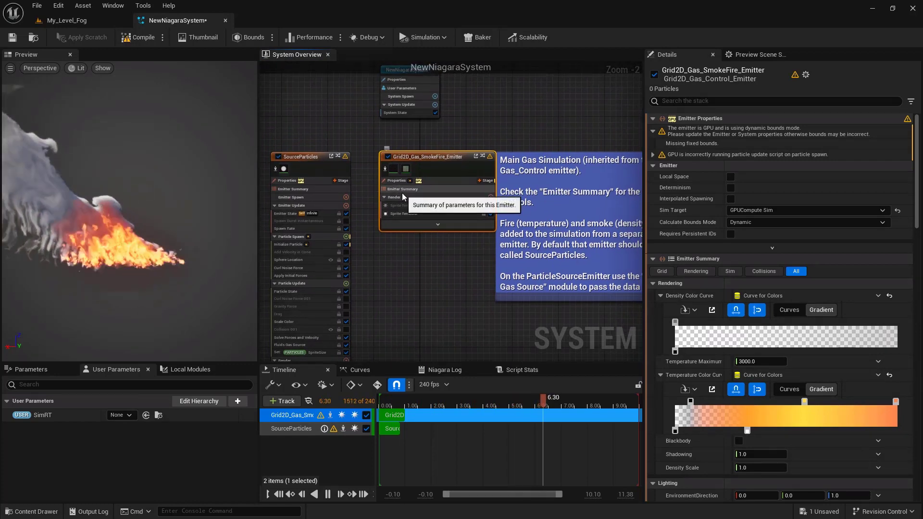
{"action": "left_click", "coordinate": [426, 189]}
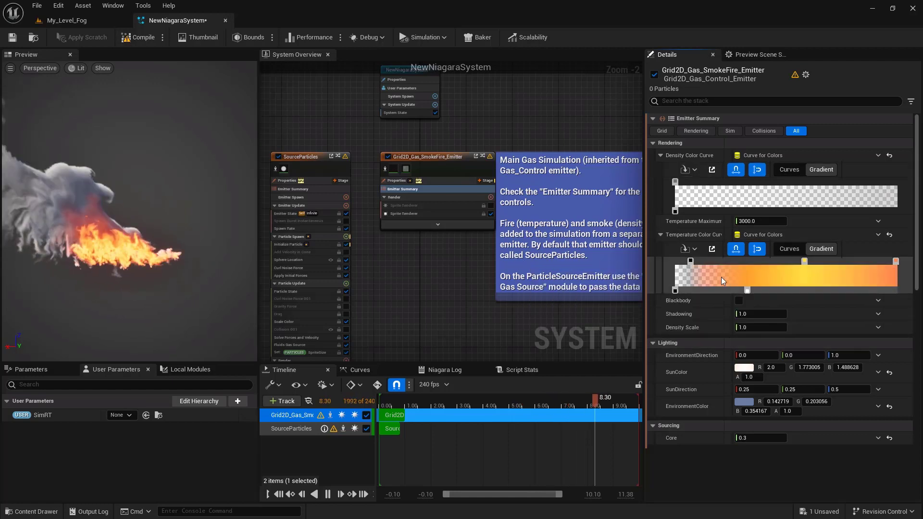
{"action": "right_click_drag", "start_coordinate": [468, 317], "coordinate": [466, 269]}
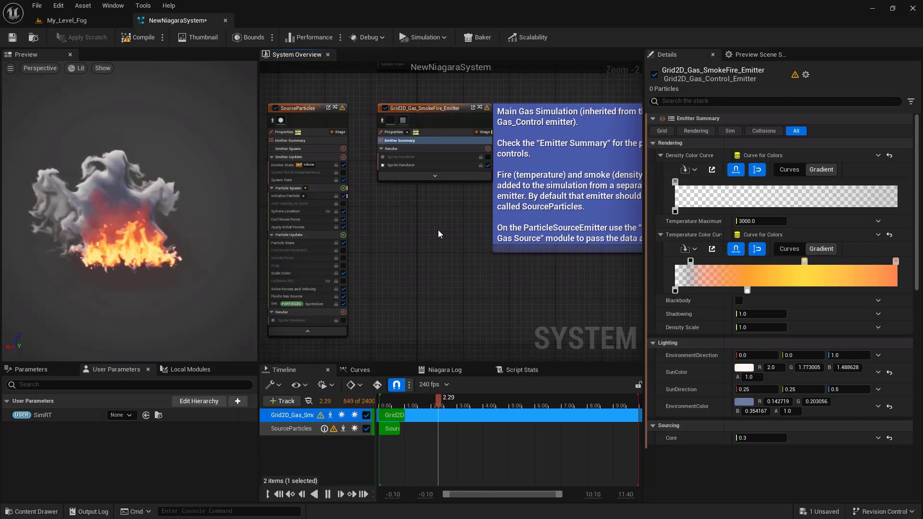
{"action": "right_click_drag", "start_coordinate": [437, 230], "coordinate": [454, 263]}
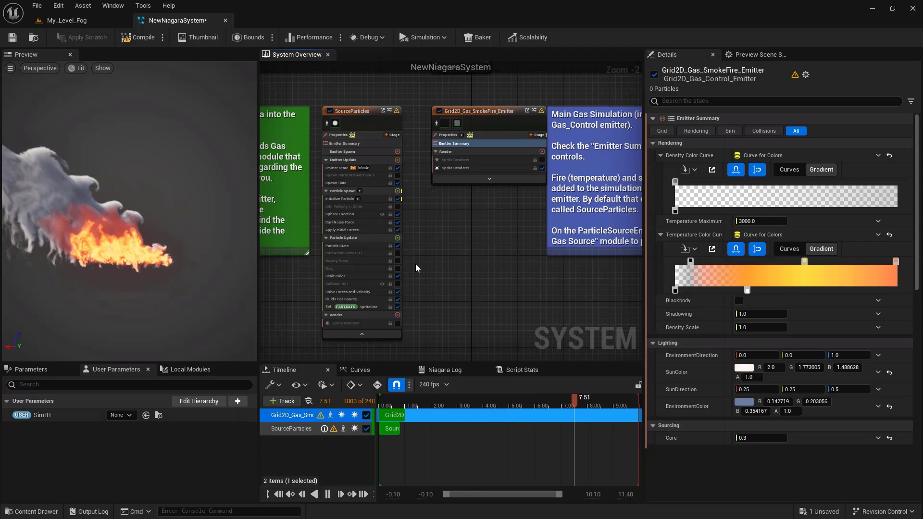
- Create a new Niagara System in the Fluids folder from the Grid 3D Gas Fire template
{"action": "right_click_drag", "start_coordinate": [286, 294], "coordinate": [317, 291]}
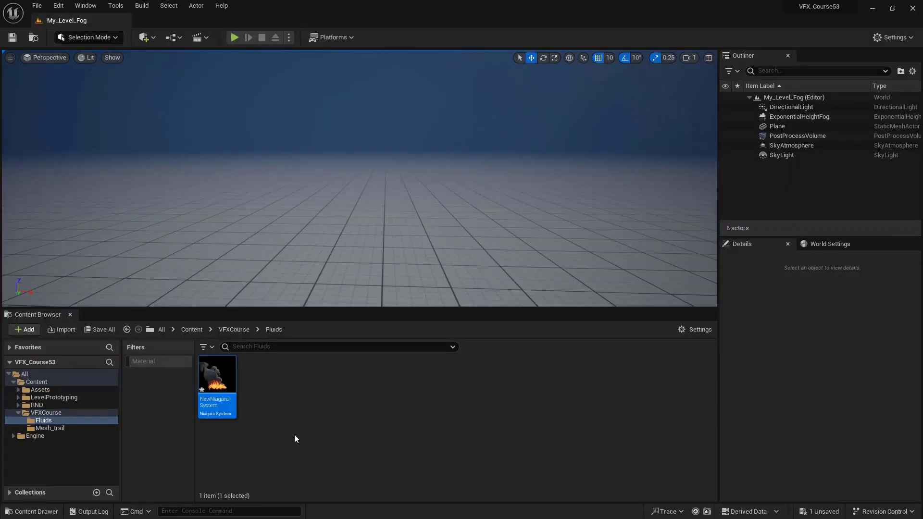
{"action": "left_click", "coordinate": [294, 438]}
{"action": "right_click", "coordinate": [274, 381]}
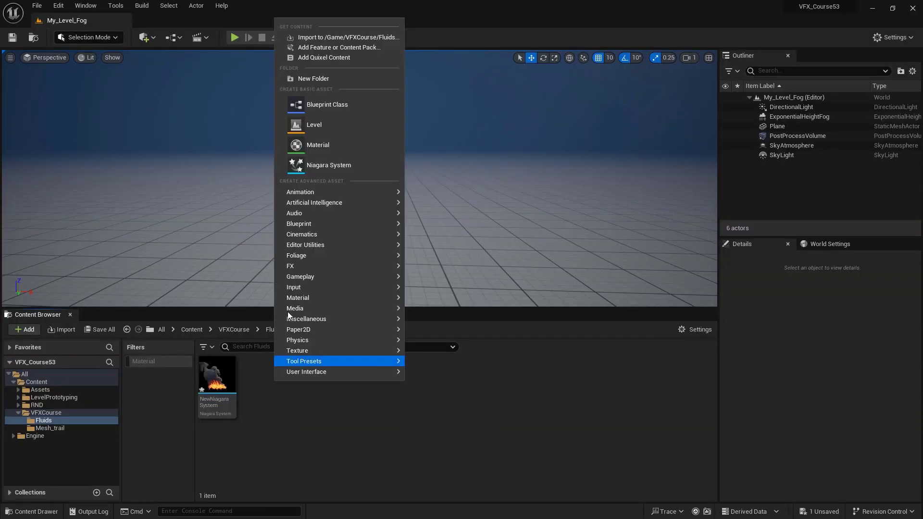
{"action": "left_click", "coordinate": [325, 168]}
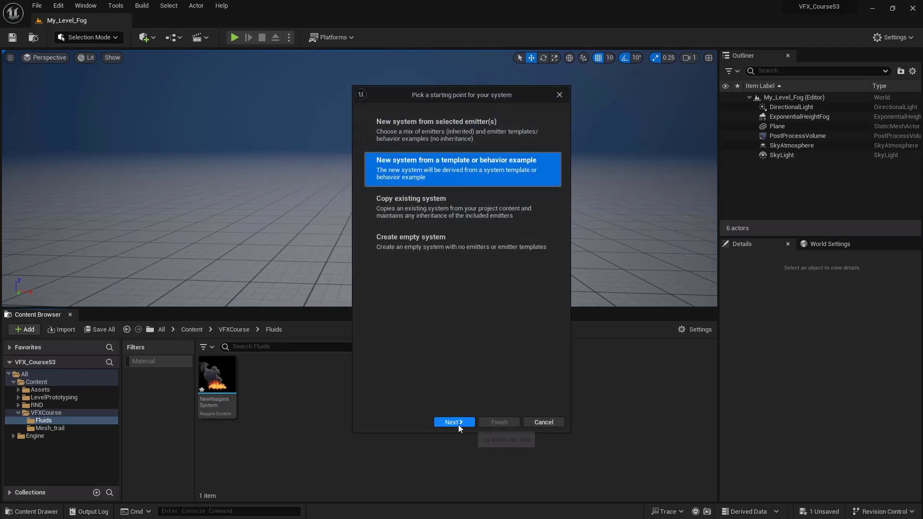
{"action": "left_click", "coordinate": [456, 423]}
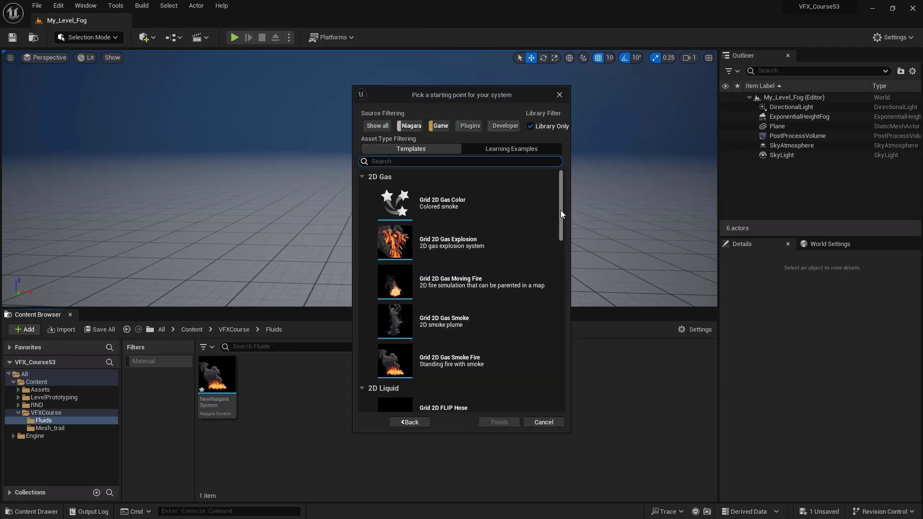
{"action": "left_click_drag", "start_coordinate": [561, 209], "coordinate": [558, 293]}
{"action": "left_click", "coordinate": [424, 290]}
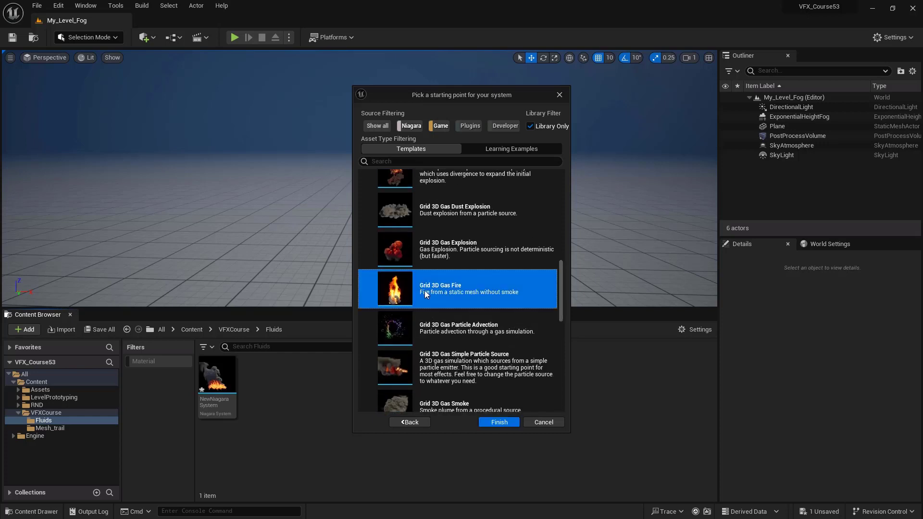
{"action": "left_click", "coordinate": [493, 422]}
- Open the new 3D gas fire system and dock its editor beside the My_Level_Fog tab
{"action": "left_click", "coordinate": [259, 378]}
{"action": "mouse_move", "coordinate": [260, 378]}
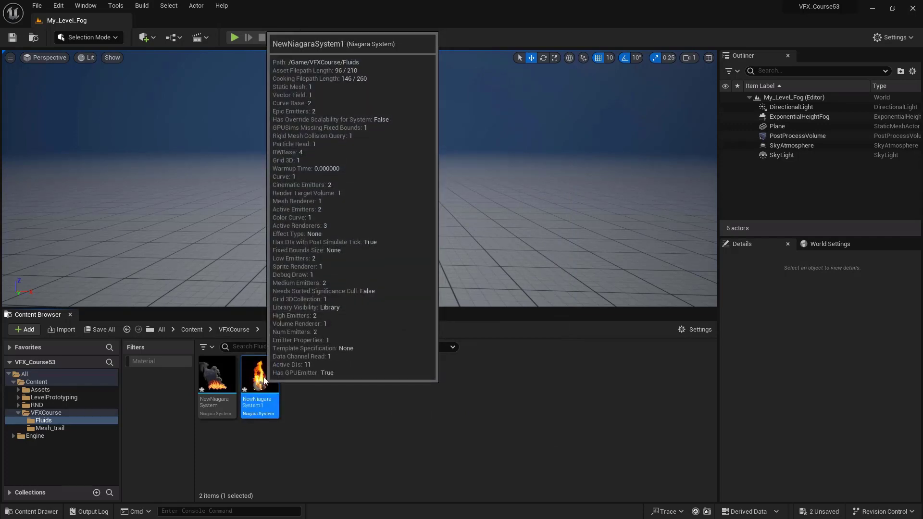
{"action": "double_click", "coordinate": [264, 380]}
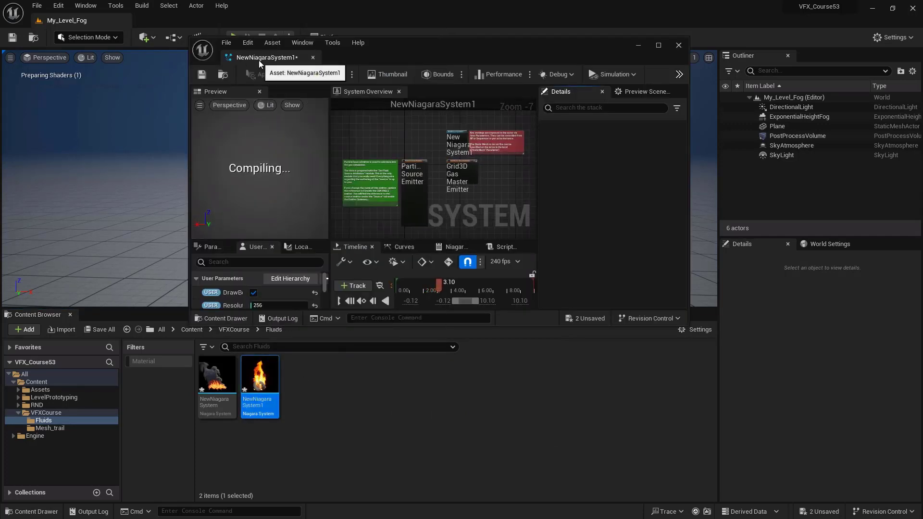
{"action": "left_click_drag", "start_coordinate": [258, 60], "coordinate": [172, 27]}
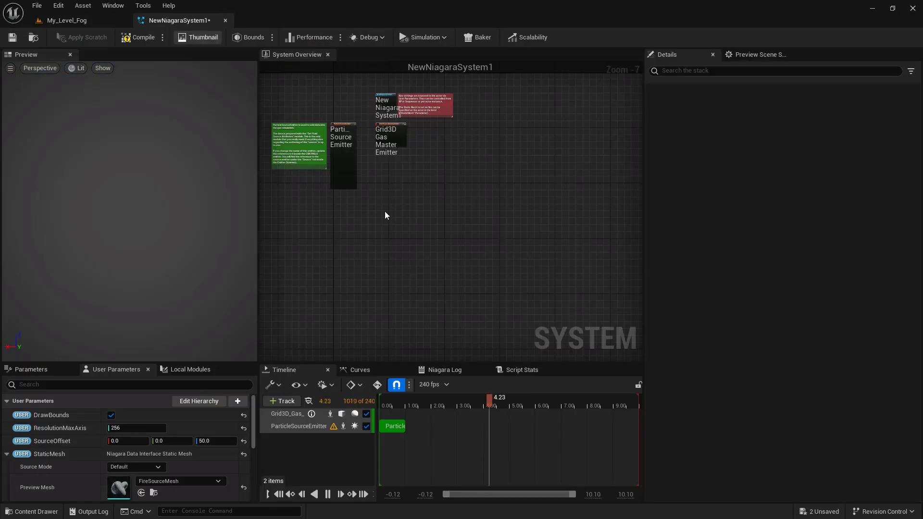
- Replay the 3D fire simulation from the start of the timeline
{"action": "right_click", "coordinate": [410, 238]}
{"action": "left_click", "coordinate": [394, 237]}
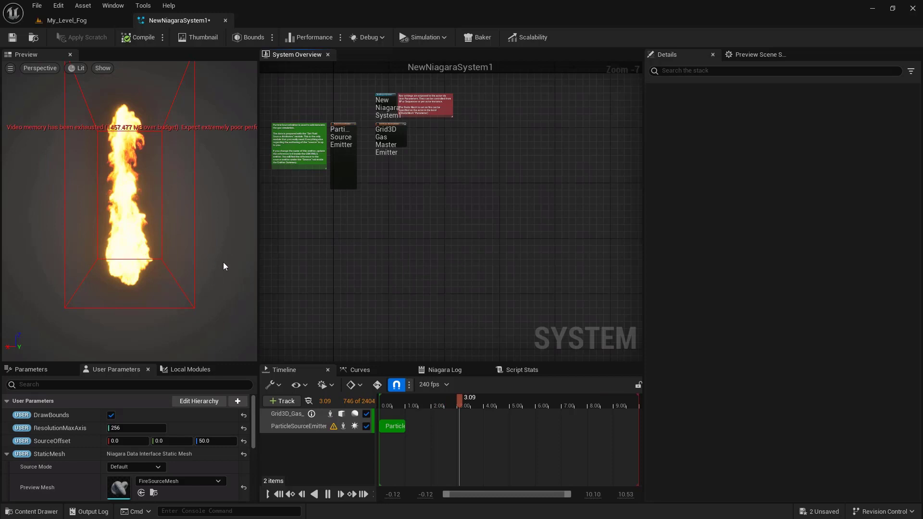
{"action": "left_click", "coordinate": [387, 402]}
{"action": "left_click", "coordinate": [328, 495]}
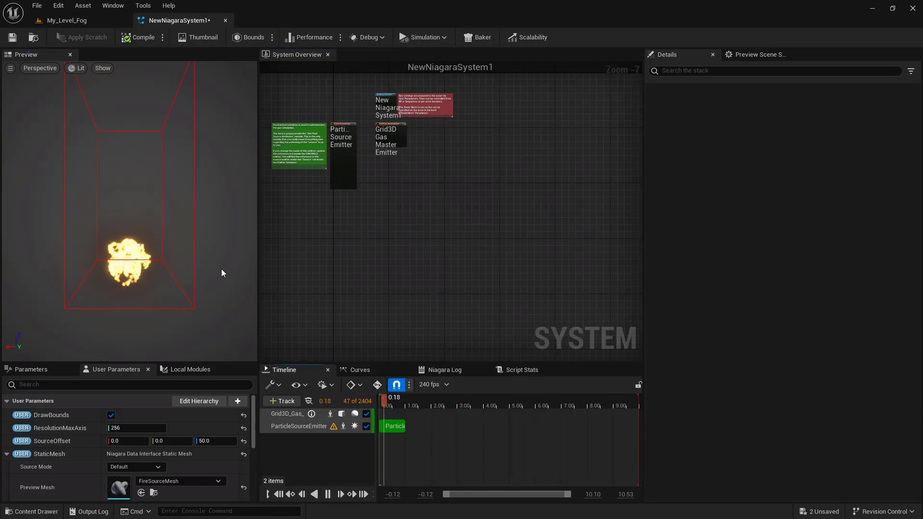
- Move the Grid3D_Gas_Master_Emitter node closer to ParticleSourceEmitter, and select ParticleSourceEmitter
{"action": "scroll", "coordinate": [435, 252], "scroll_direction": "up", "scroll_amount": 4}
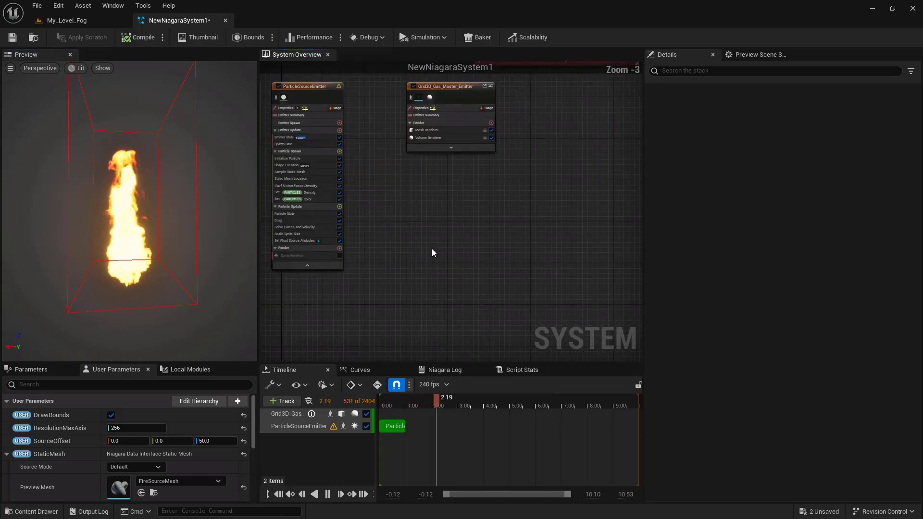
{"action": "right_click_drag", "start_coordinate": [473, 256], "coordinate": [482, 274]}
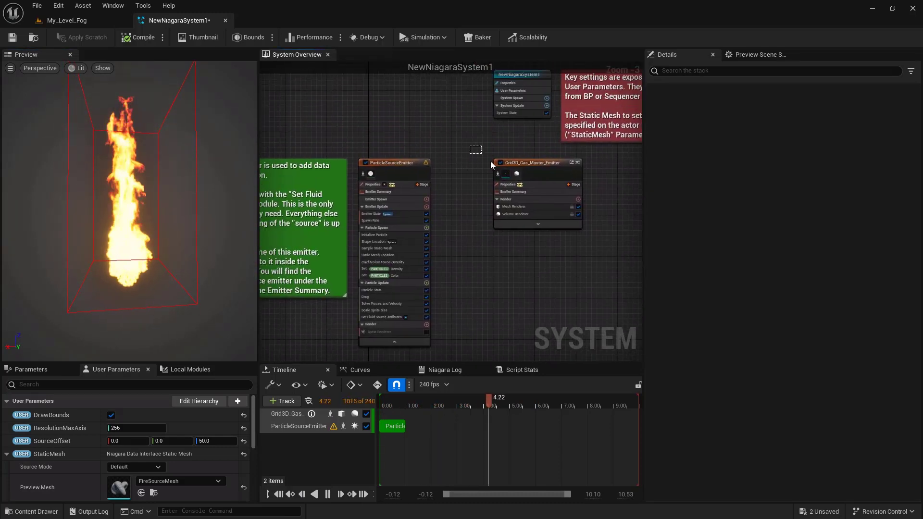
{"action": "left_click_drag", "start_coordinate": [523, 160], "coordinate": [524, 161]}
{"action": "left_click_drag", "start_coordinate": [519, 163], "coordinate": [500, 168]}
{"action": "left_click_drag", "start_coordinate": [427, 143], "coordinate": [387, 177]}
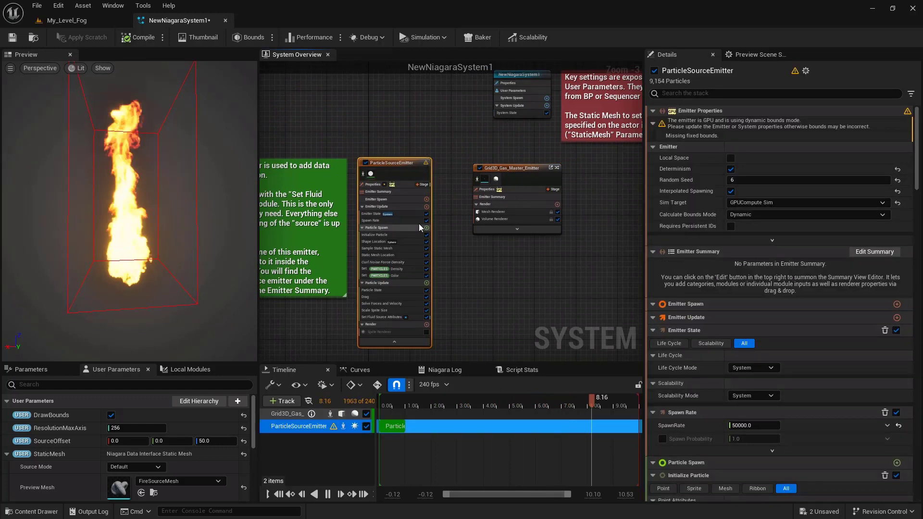
- Enable the Sprite Renderer of ParticleSourceEmitter and replay the simulation, pausing it partway to inspect the source particles
{"action": "right_click_drag", "start_coordinate": [453, 308], "coordinate": [462, 282]}
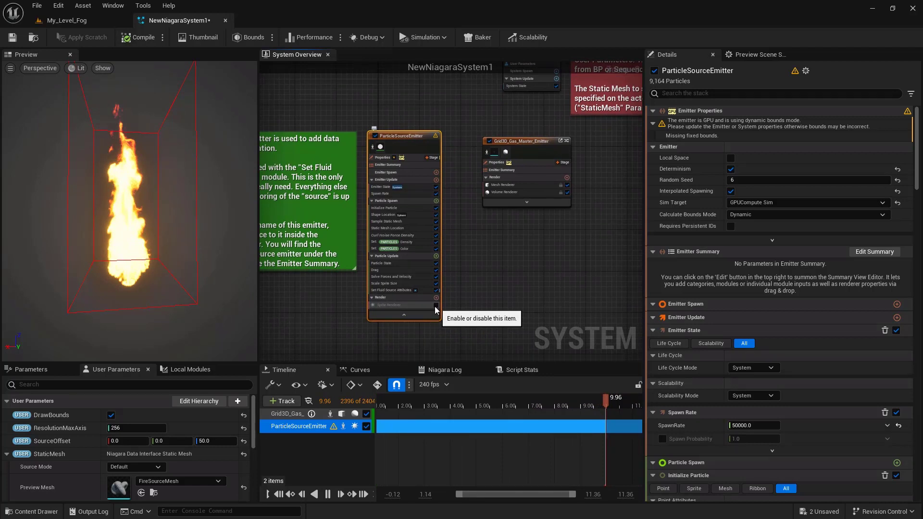
{"action": "left_click", "coordinate": [436, 306]}
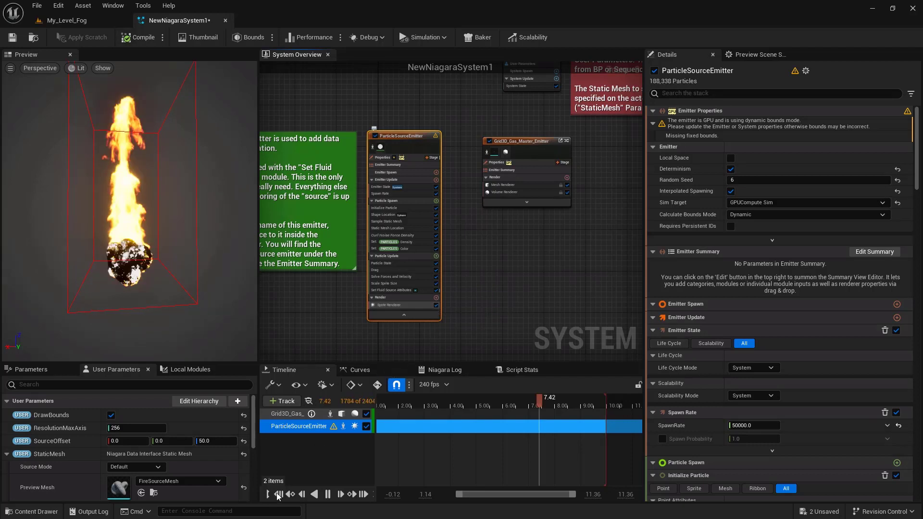
{"action": "left_click", "coordinate": [278, 494]}
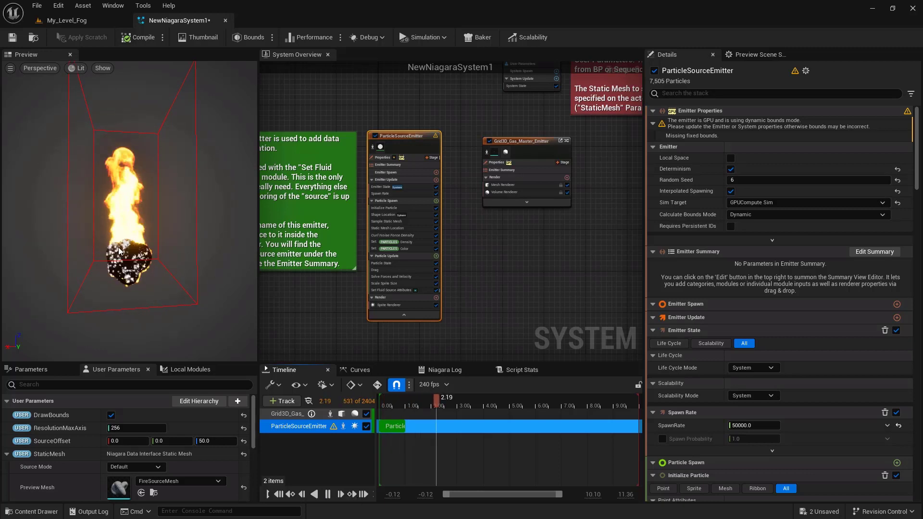
{"action": "left_click", "coordinate": [327, 494]}
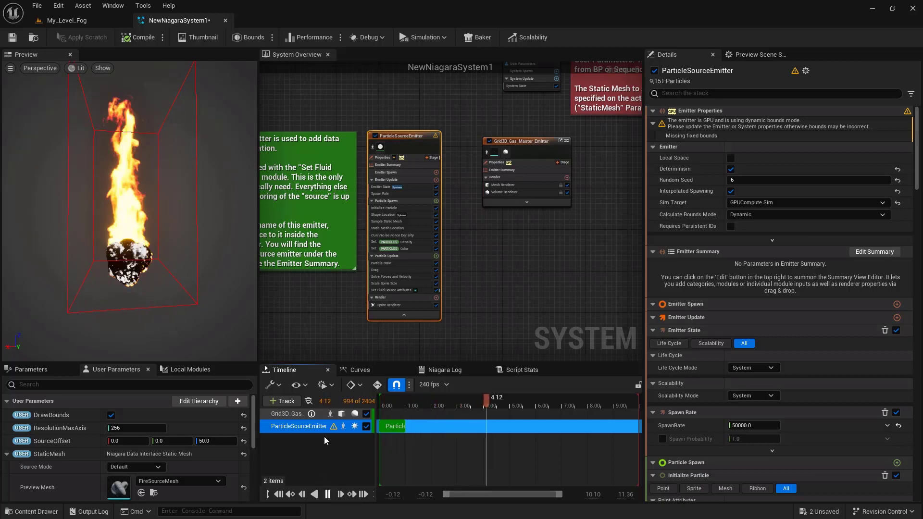
- Set the Spawn Rate of ParticleSourceEmitter to 5000 and replay the simulation to check the thinner source
{"action": "scroll", "coordinate": [355, 310], "scroll_direction": "up", "scroll_amount": 2}
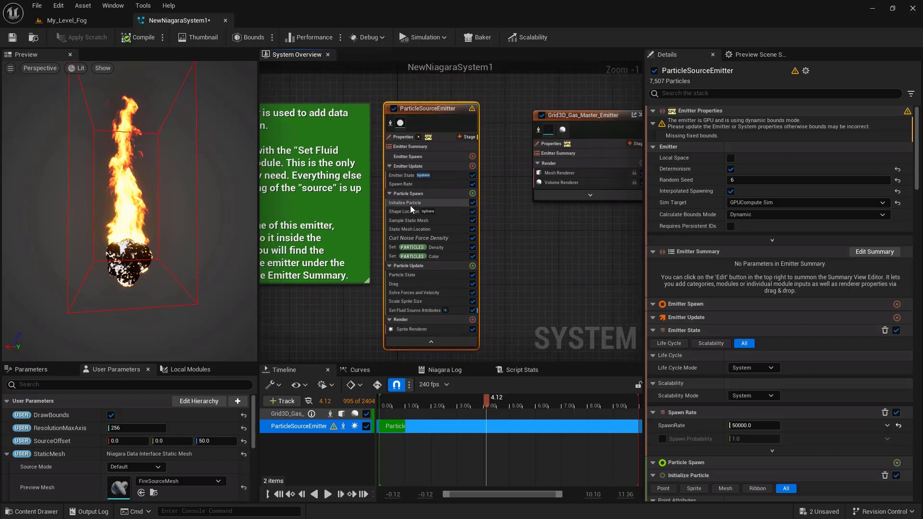
{"action": "left_click", "coordinate": [409, 184]}
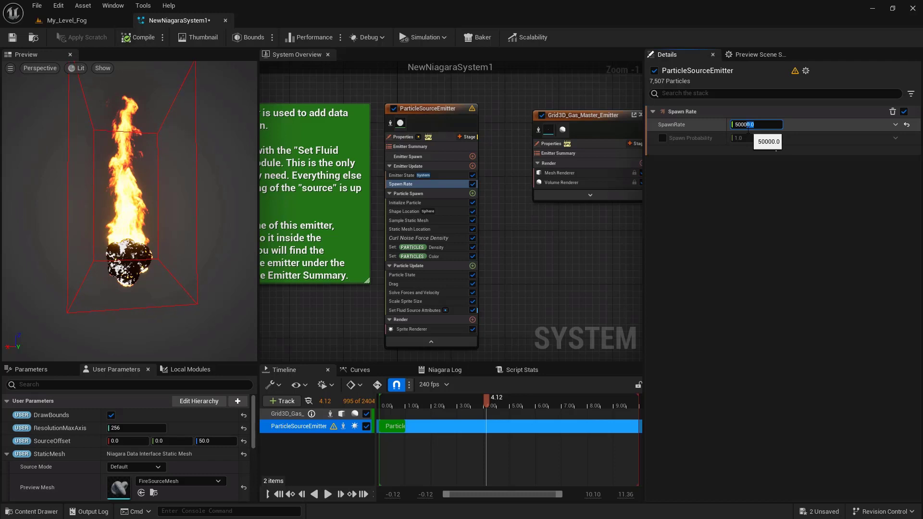
{"action": "key", "text": "BackSpace"}
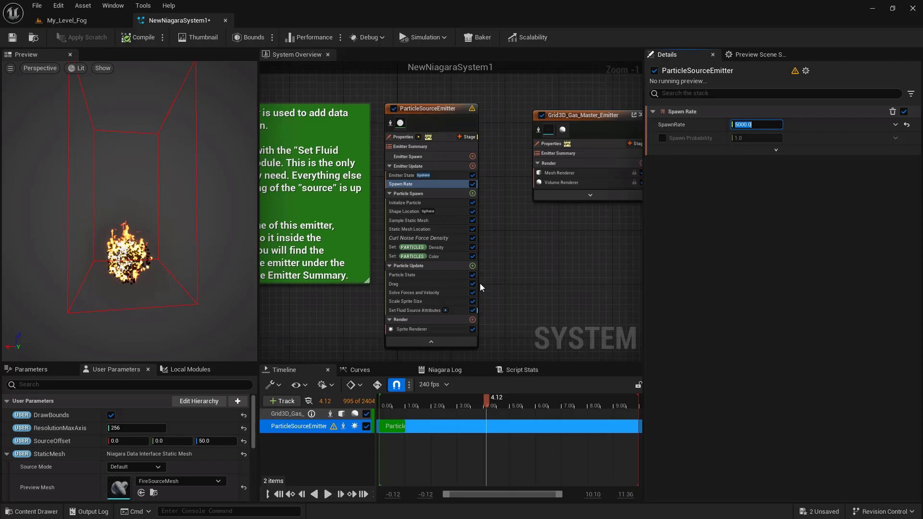
{"action": "left_click", "coordinate": [280, 495]}
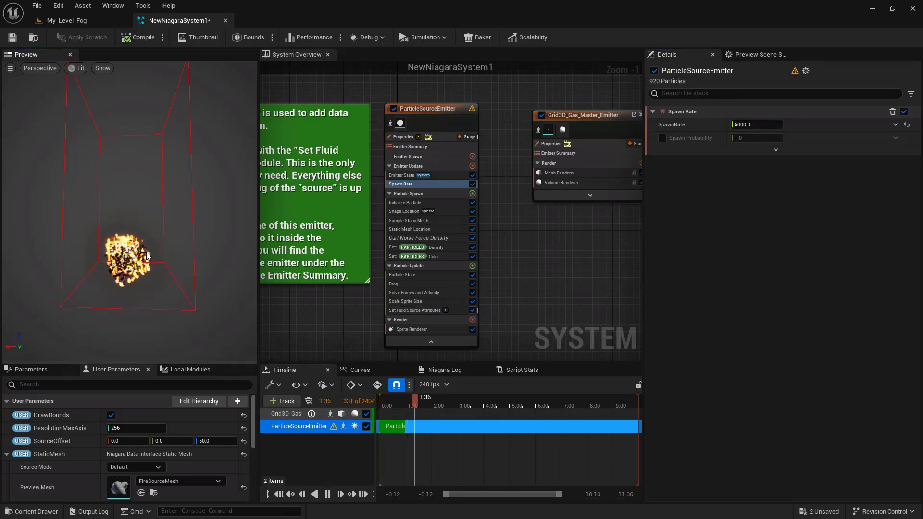
{"action": "scroll", "coordinate": [146, 252], "scroll_direction": "up", "scroll_amount": 3}
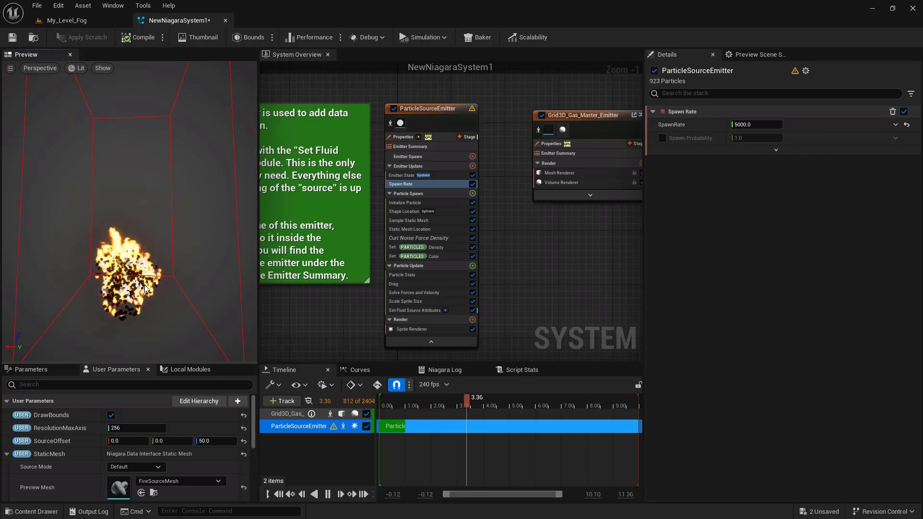
{"action": "left_click_drag", "start_coordinate": [142, 288], "coordinate": [116, 256]}
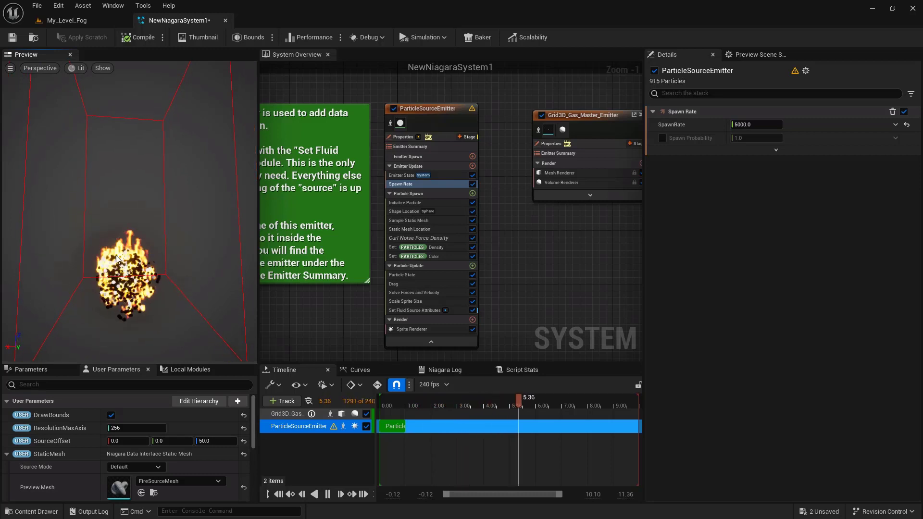
- Set the Uniform Sprite Size in the Initialize Particle module of ParticleSourceEmitter to 10
{"action": "left_click", "coordinate": [418, 202]}
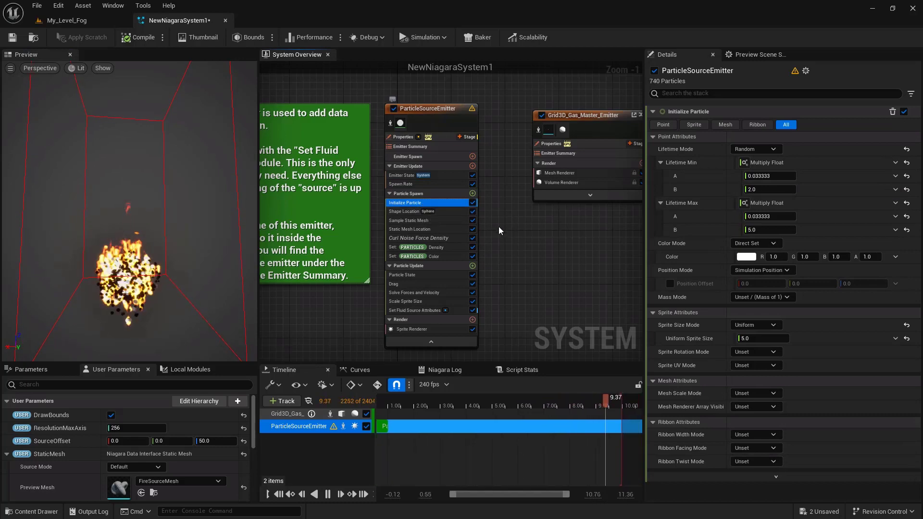
{"action": "left_click", "coordinate": [754, 338]}
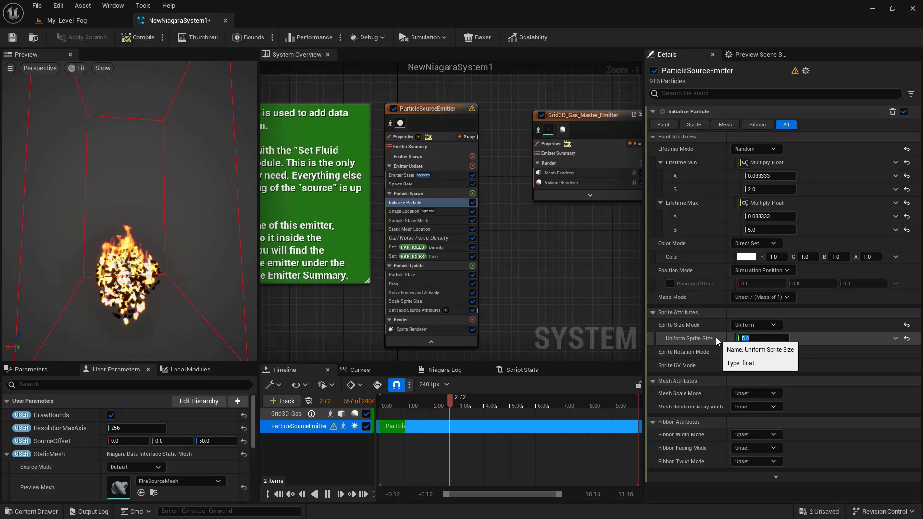
{"action": "type", "text": "1"}
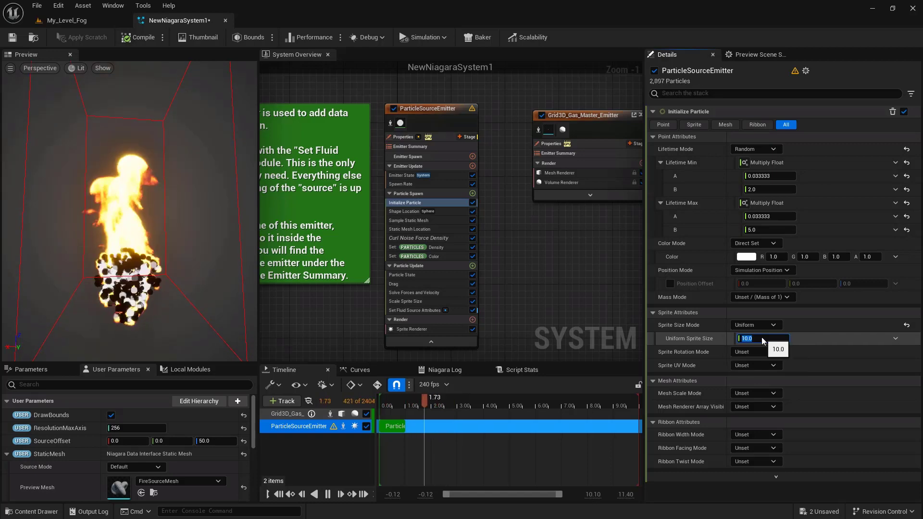
{"action": "type", "text": "0"}
{"action": "key", "text": "Return"}
{"action": "left_click", "coordinate": [178, 275]}
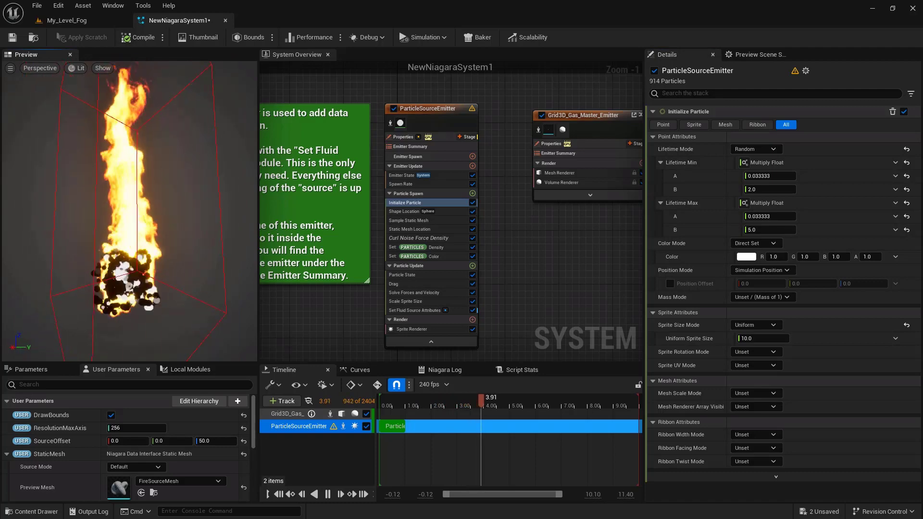
- Disable the Sprite Renderer of ParticleSourceEmitter and select the whole emitter
{"action": "right_click_drag", "start_coordinate": [526, 315], "coordinate": [538, 286]}
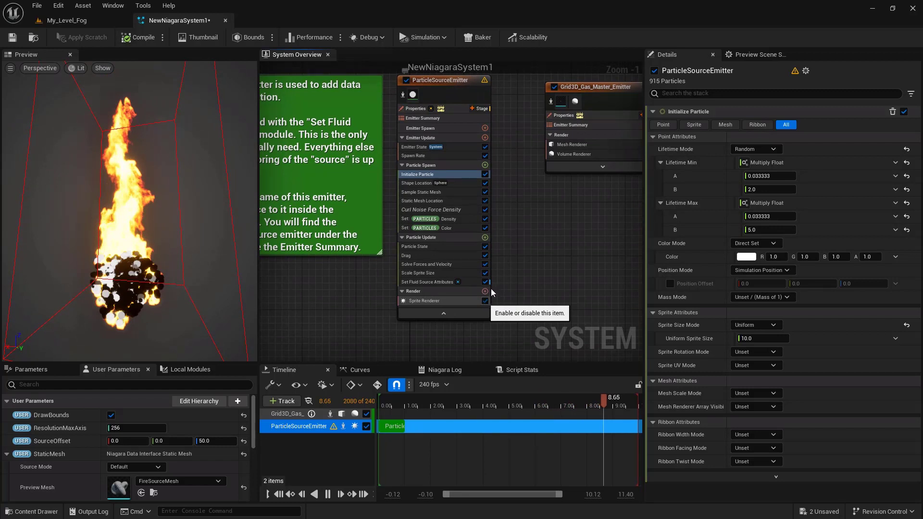
{"action": "left_click", "coordinate": [485, 301]}
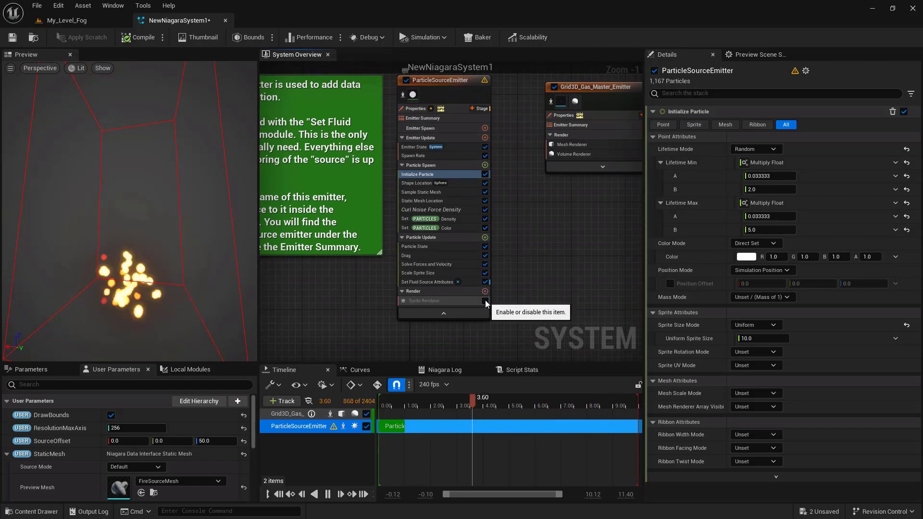
{"action": "left_click", "coordinate": [435, 79]}
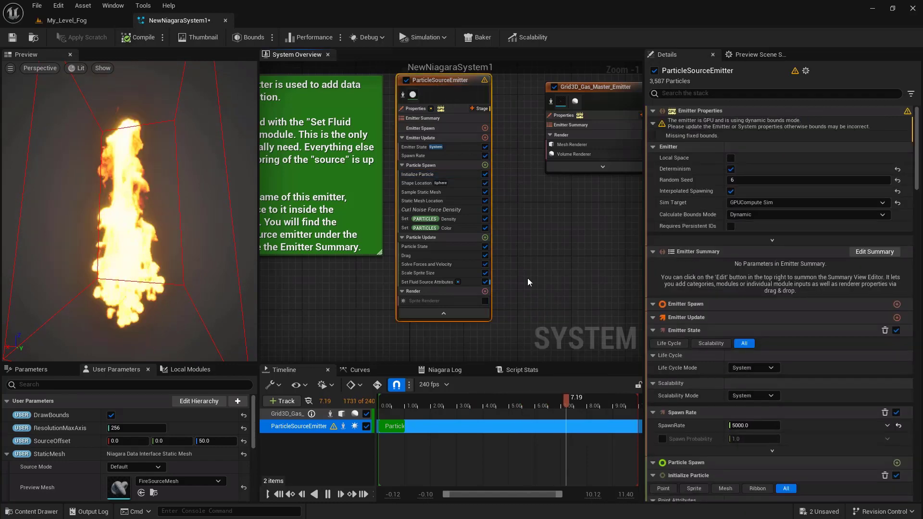
- Open the Set Fluid Source Attributes module of ParticleSourceEmitter and review its density, temperature, velocity and radius inputs
{"action": "right_click_drag", "start_coordinate": [526, 278], "coordinate": [528, 274]}
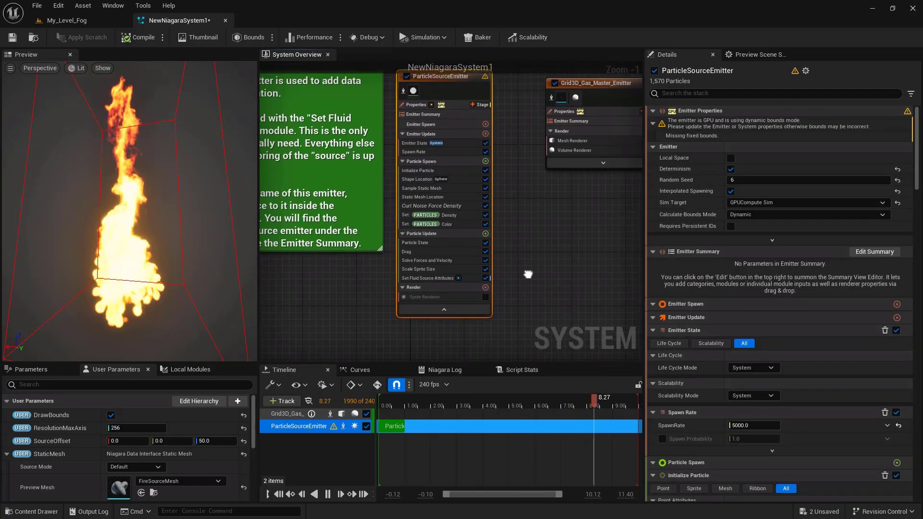
{"action": "left_click", "coordinate": [433, 278]}
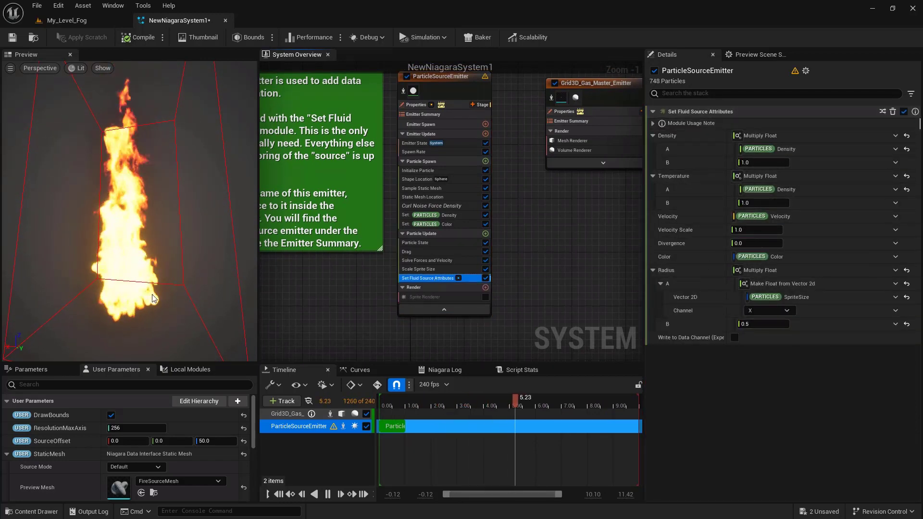
{"action": "right_click_drag", "start_coordinate": [539, 263], "coordinate": [535, 284]}
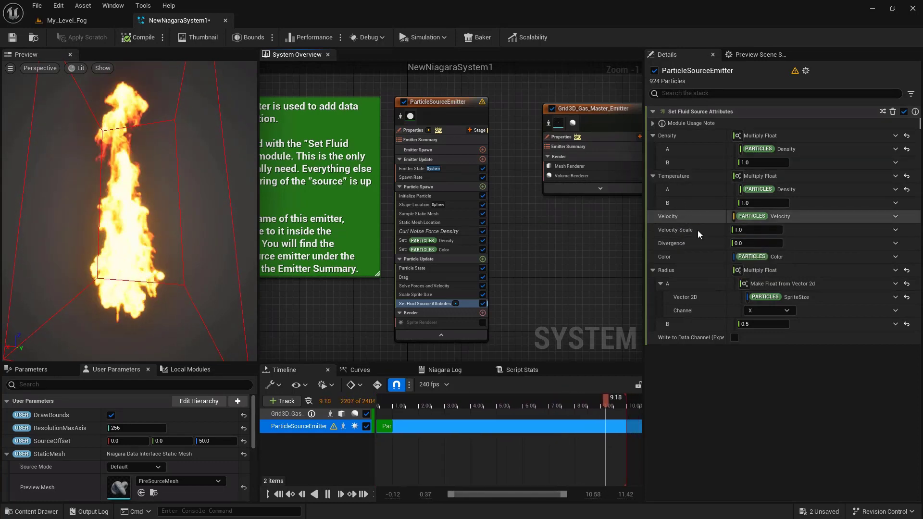
- Select Grid3D_Gas_Master_Emitter to view its emitter properties and simulation parameters
{"action": "right_click_drag", "start_coordinate": [556, 242], "coordinate": [488, 243]}
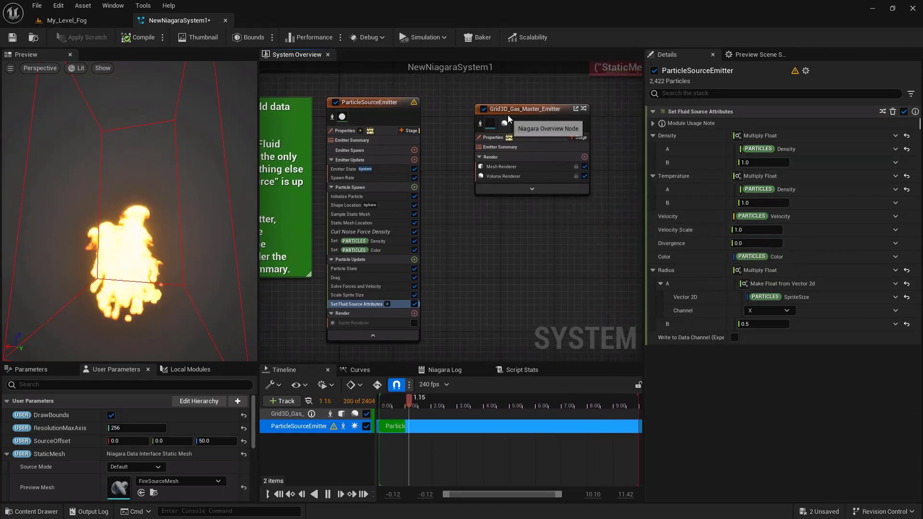
{"action": "left_click", "coordinate": [507, 112]}
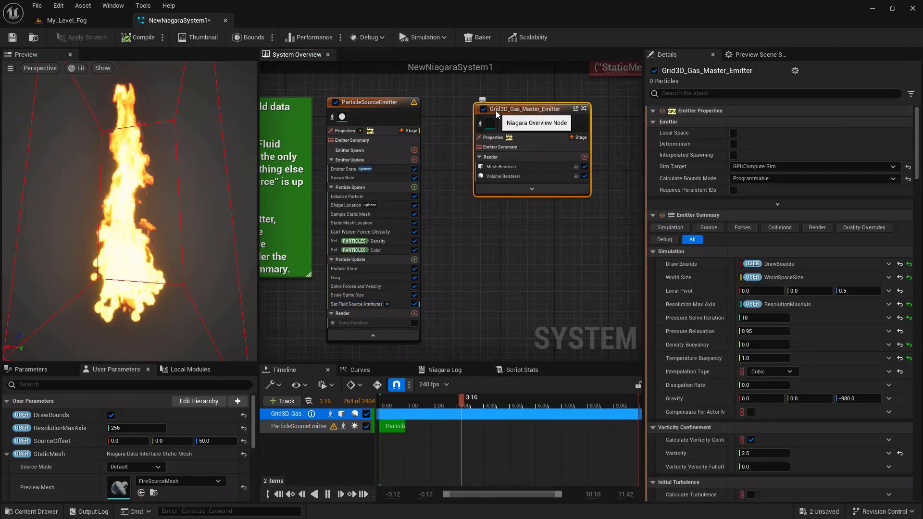
- Expand the full module stack of Grid3D_Gas_Master_Emitter, look through its simulation stages, and collapse it again
{"action": "left_click", "coordinate": [530, 192]}
{"action": "right_click_drag", "start_coordinate": [446, 293], "coordinate": [440, 226]}
{"action": "scroll", "coordinate": [447, 299], "scroll_direction": "down", "scroll_amount": 1}
{"action": "right_click_drag", "start_coordinate": [446, 172], "coordinate": [455, 258]}
{"action": "left_click", "coordinate": [517, 329]}
{"action": "scroll", "coordinate": [478, 222], "scroll_direction": "up", "scroll_amount": 2}
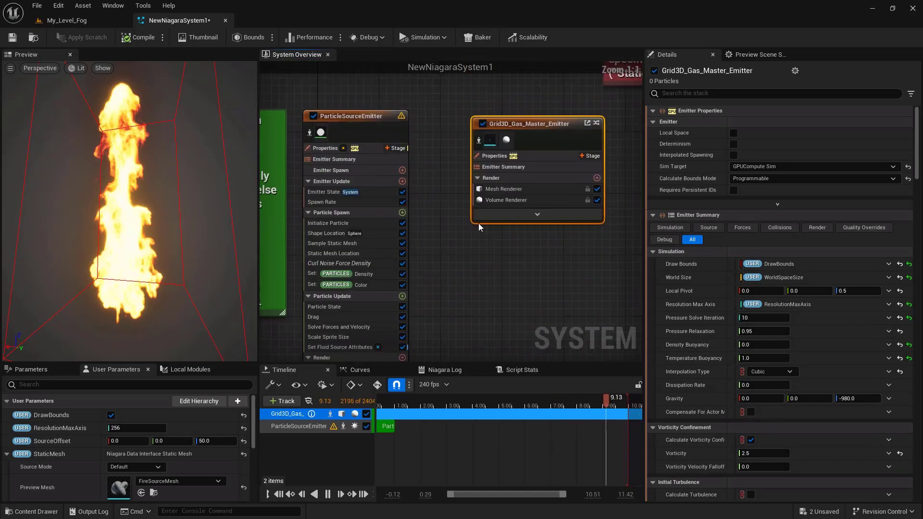
- Open the Emitter Summary of Grid3D_Gas_Master_Emitter and filter it to the Simulation parameters
{"action": "left_click", "coordinate": [506, 166]}
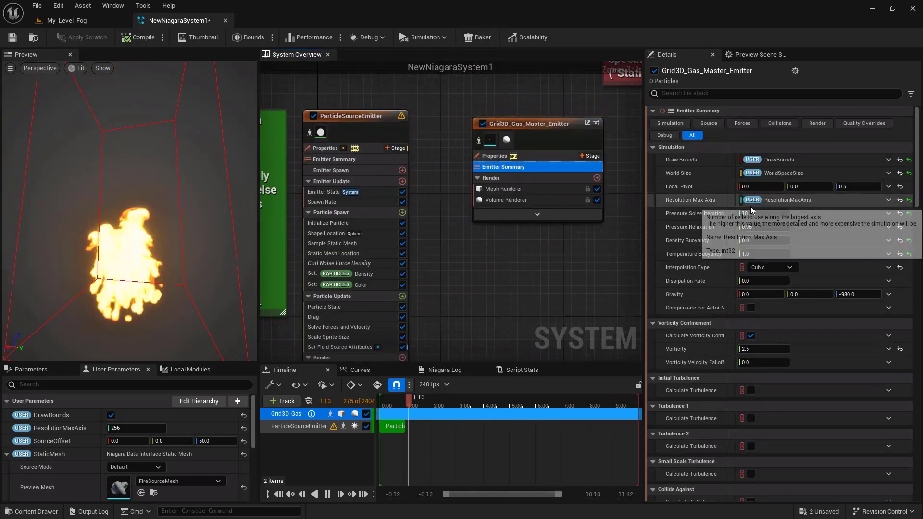
{"action": "mouse_move", "coordinate": [917, 142]}
{"action": "left_mouse_down"}
{"action": "mouse_move", "coordinate": [917, 278]}
{"action": "mouse_move", "coordinate": [904, 131]}
{"action": "left_mouse_up"}
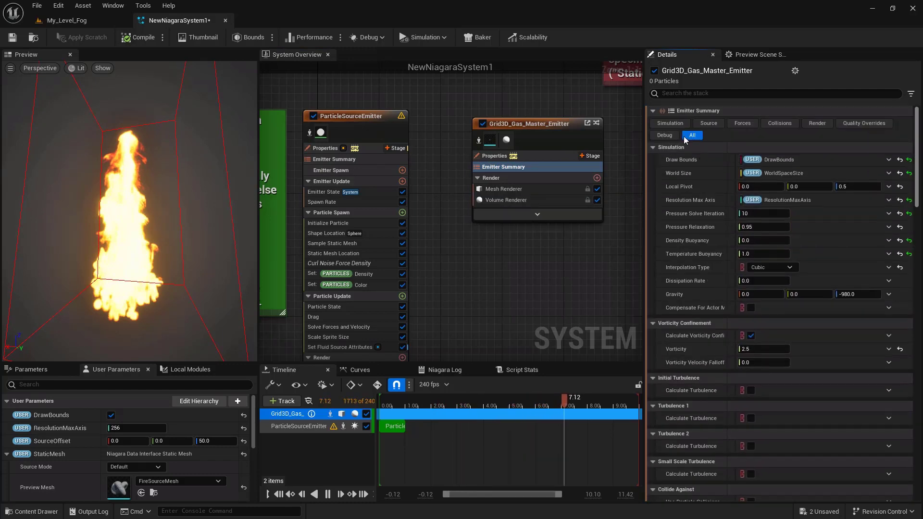
{"action": "left_click", "coordinate": [669, 122]}
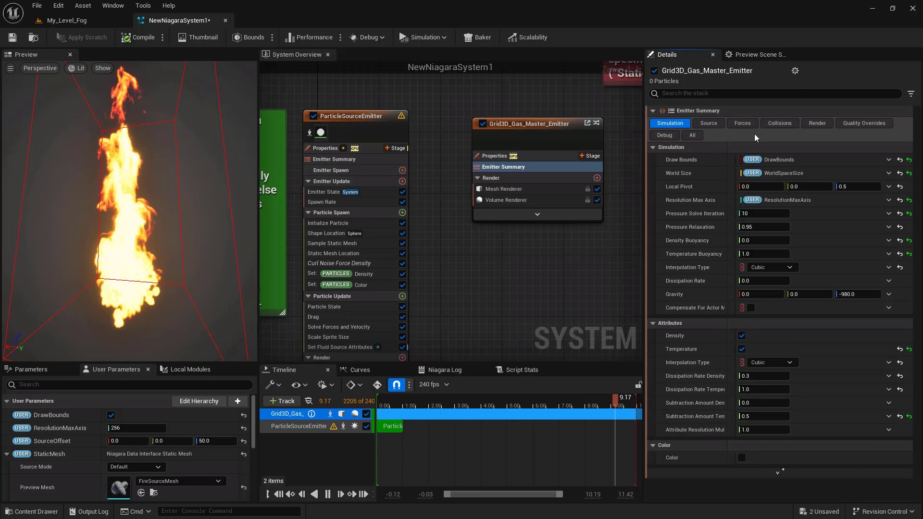
- Set Render Density to Linear in the gas emitter's Render parameters and examine the fire in the preview
{"action": "left_click", "coordinate": [812, 123]}
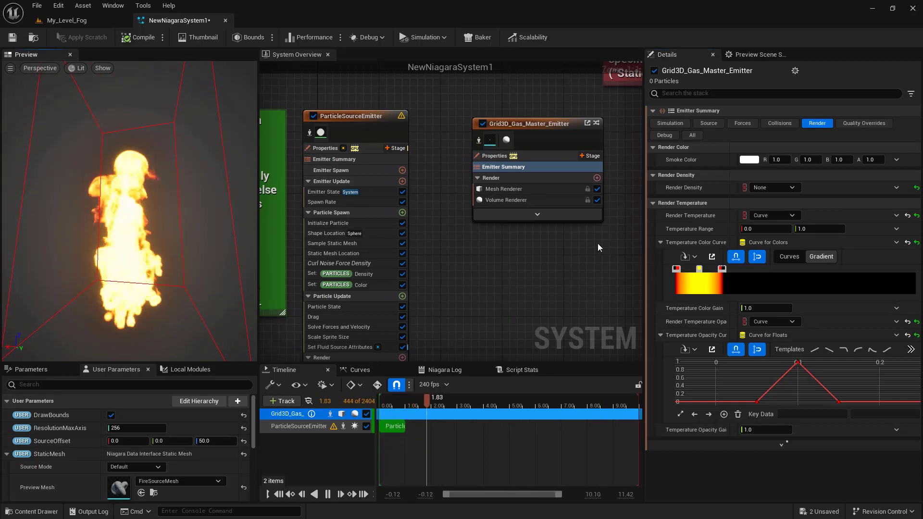
{"action": "left_click", "coordinate": [774, 189]}
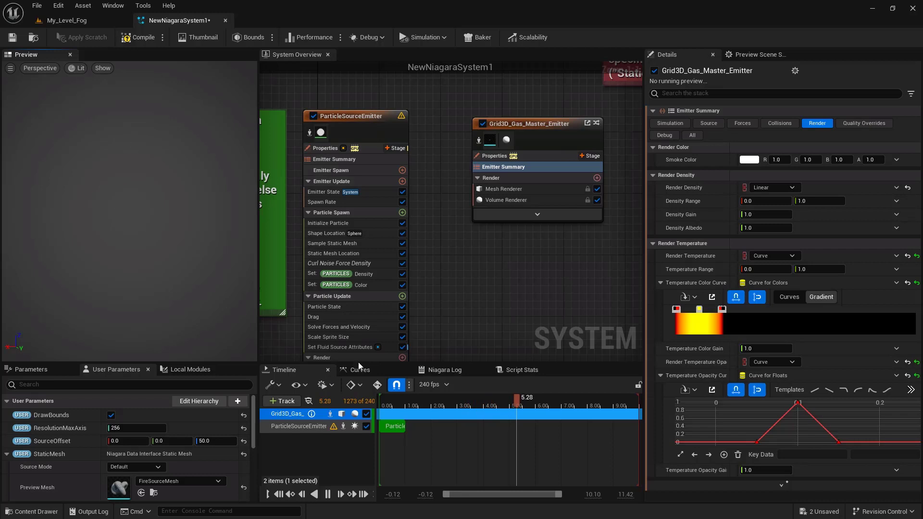
{"action": "left_click_drag", "start_coordinate": [137, 142], "coordinate": [143, 148]}
{"action": "scroll", "coordinate": [137, 142], "scroll_direction": "down", "scroll_amount": 2}
{"action": "right_click_drag", "start_coordinate": [133, 151], "coordinate": [152, 151]}
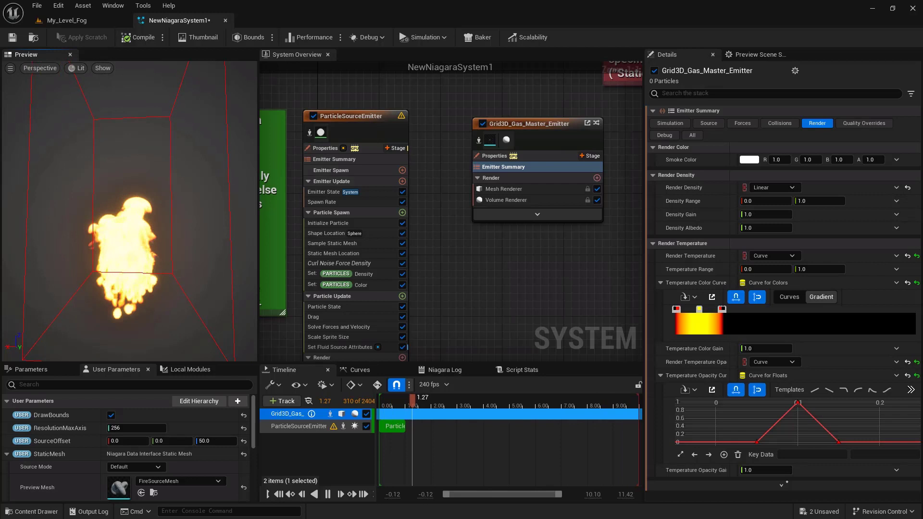